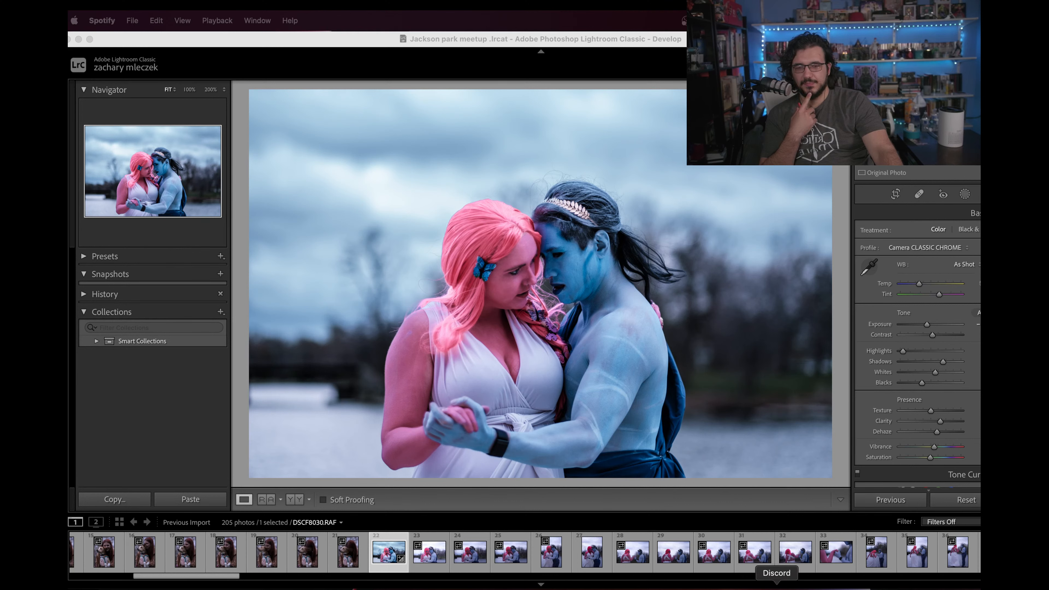
# Step: Switch to Discord and move its window off the visible screen
pyautogui.click(777, 586)
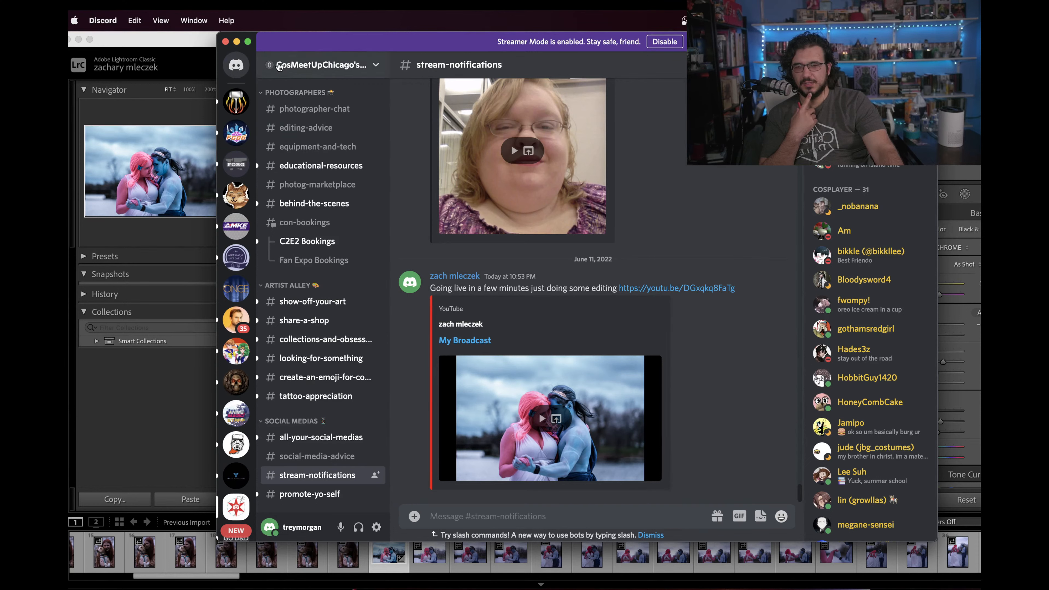
pyautogui.moveTo(272, 48); pyautogui.dragTo(991, 48)
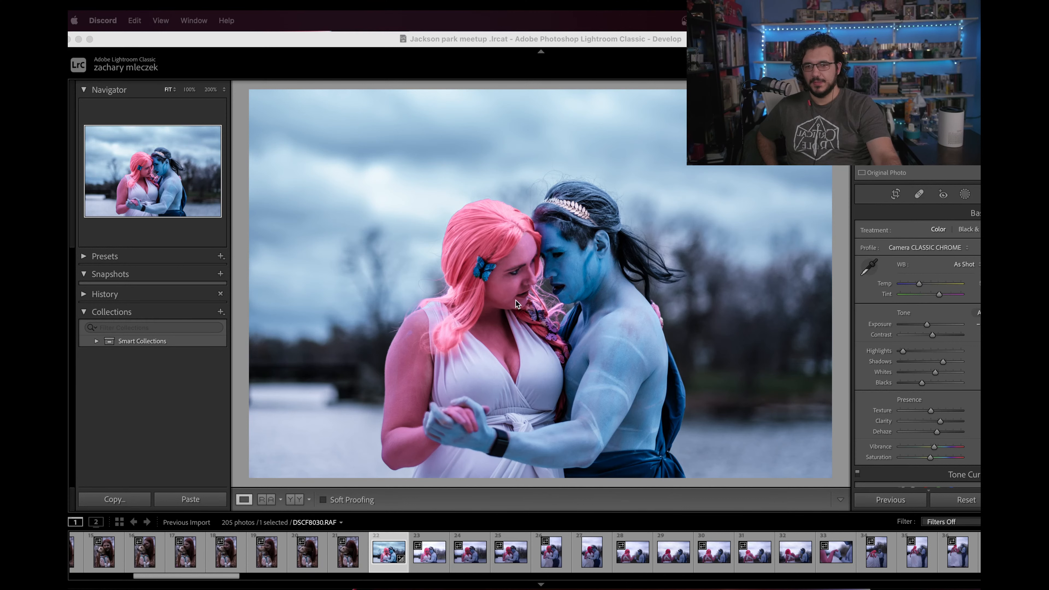
# Step: Examine the couple's faces in the edited photo DSCF8030.RAF at 100% and return to the fitted view
pyautogui.click(519, 277)
pyautogui.click(518, 275)
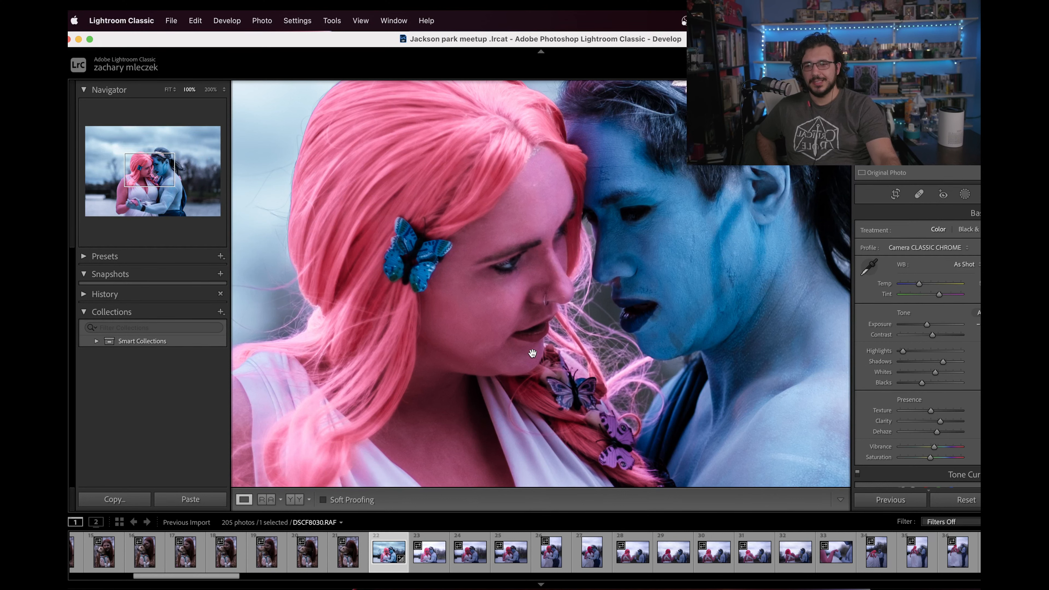
pyautogui.moveTo(532, 354); pyautogui.dragTo(430, 363)
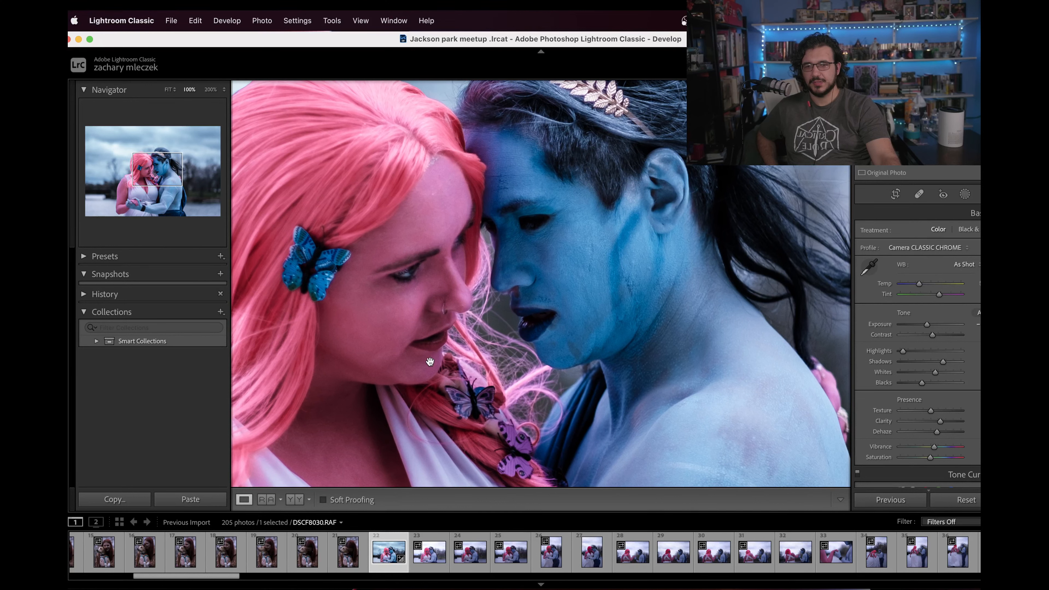
pyautogui.click(430, 362)
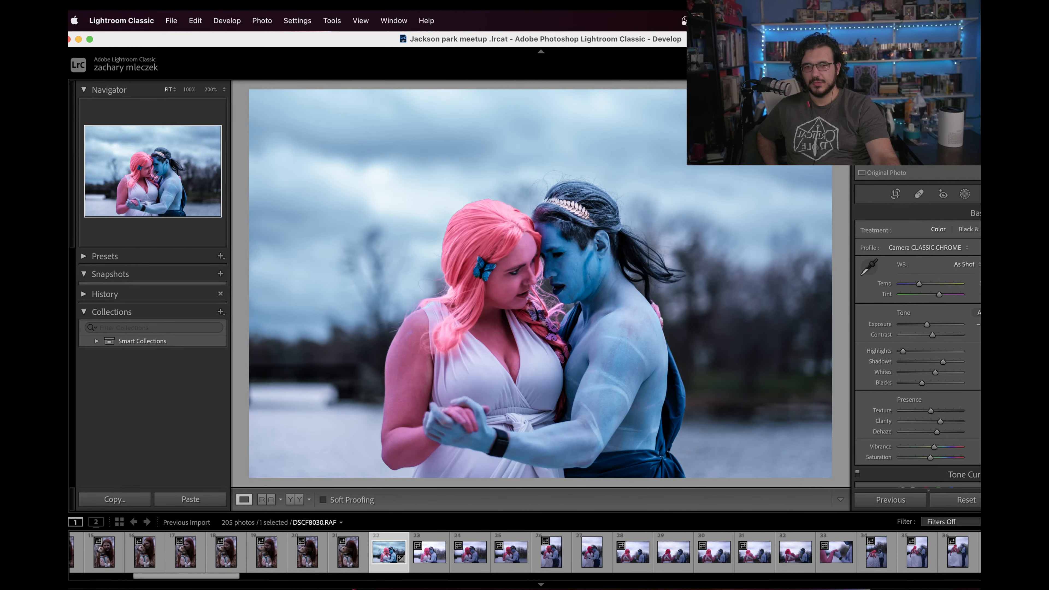
# Step: Open photo DSCF8031.RAF and apply the Camera Velvia/Vivid profile to it
pyautogui.click(434, 562)
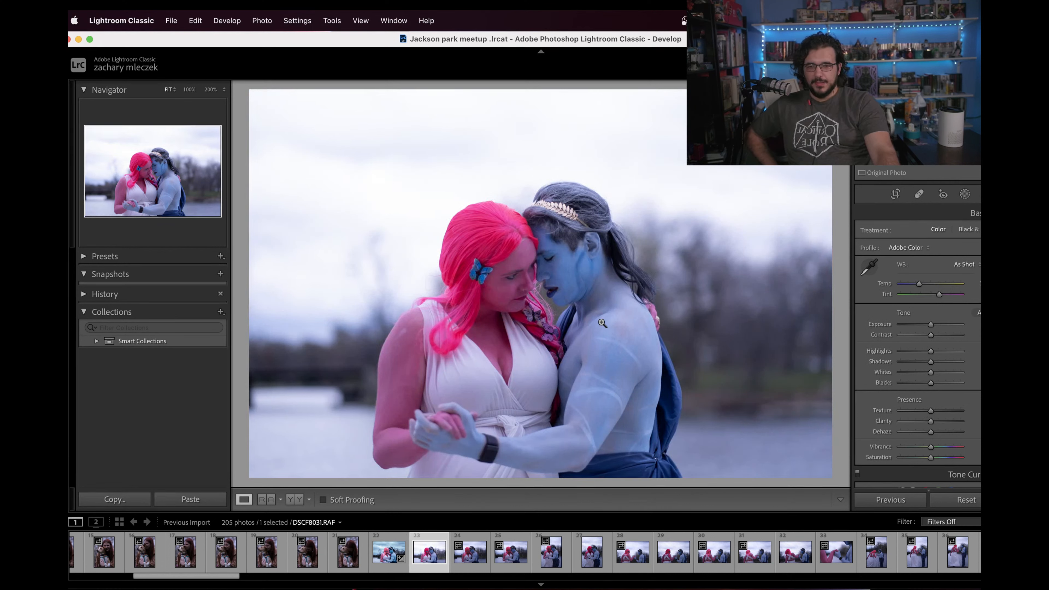
pyautogui.click(994, 247)
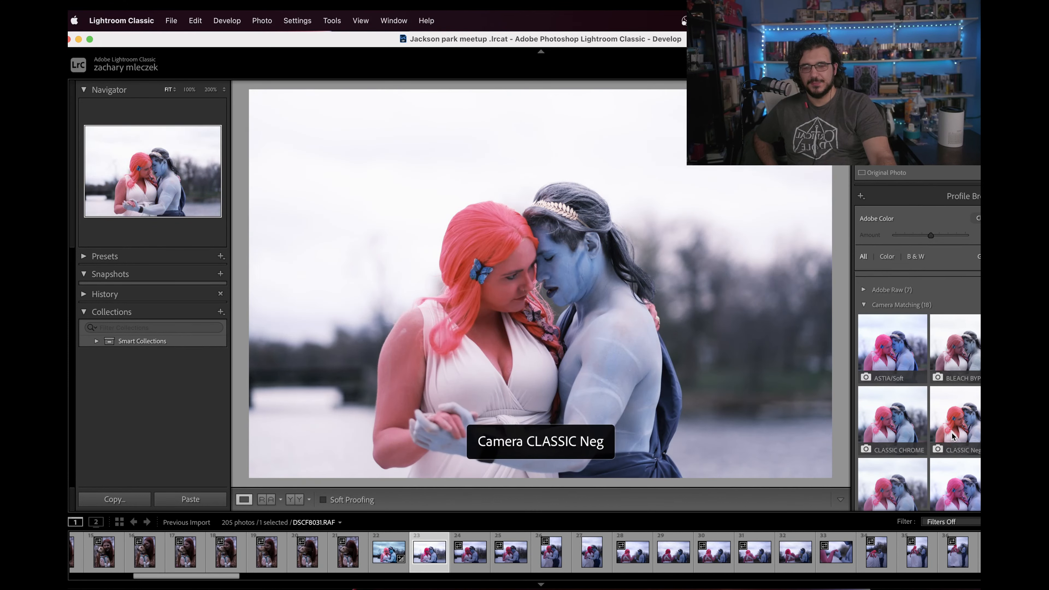
pyautogui.scroll(-1, 952, 436)
pyautogui.scroll(-1, 952, 454)
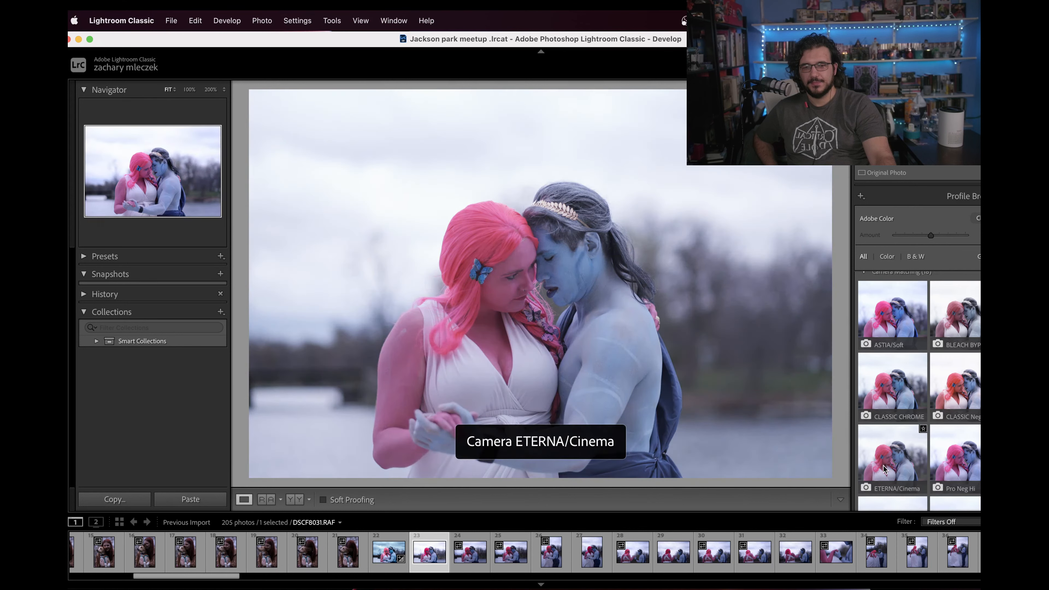
pyautogui.scroll(-3, 885, 469)
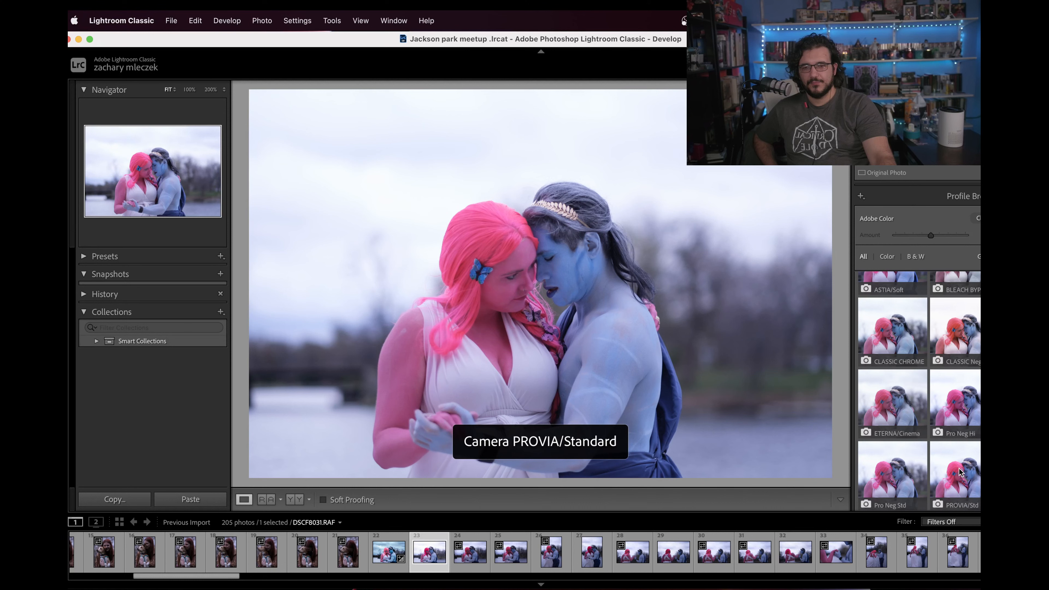
pyautogui.scroll(-1, 959, 471)
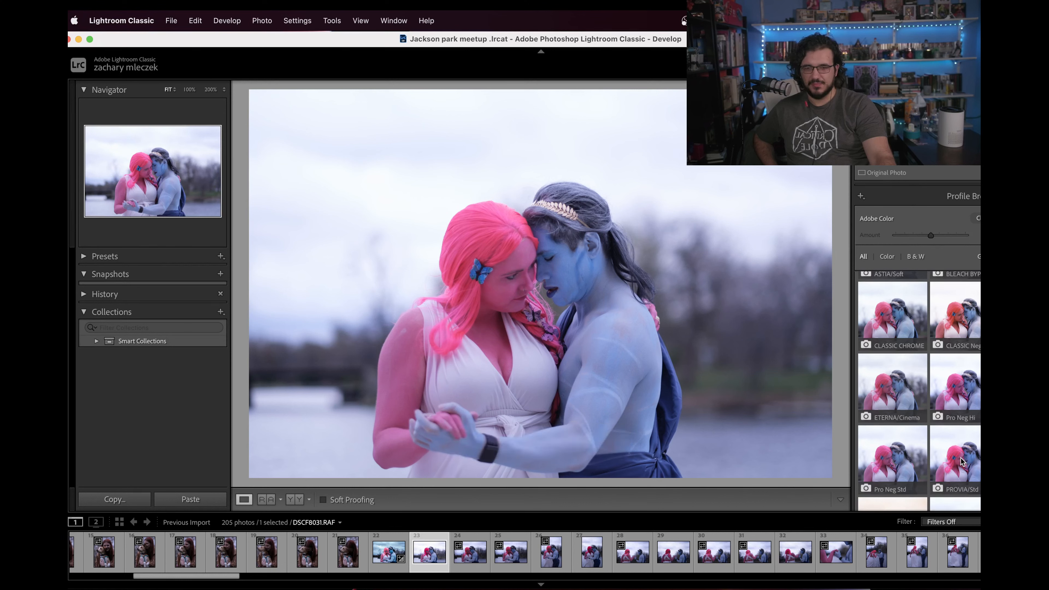
pyautogui.scroll(-5, 966, 413)
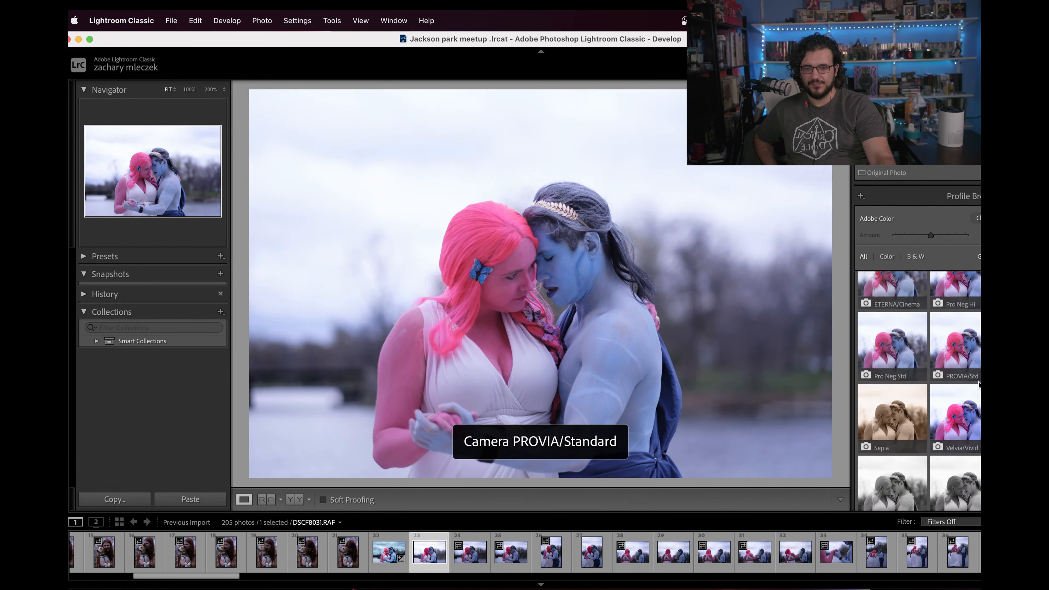
pyautogui.doubleClick(974, 422)
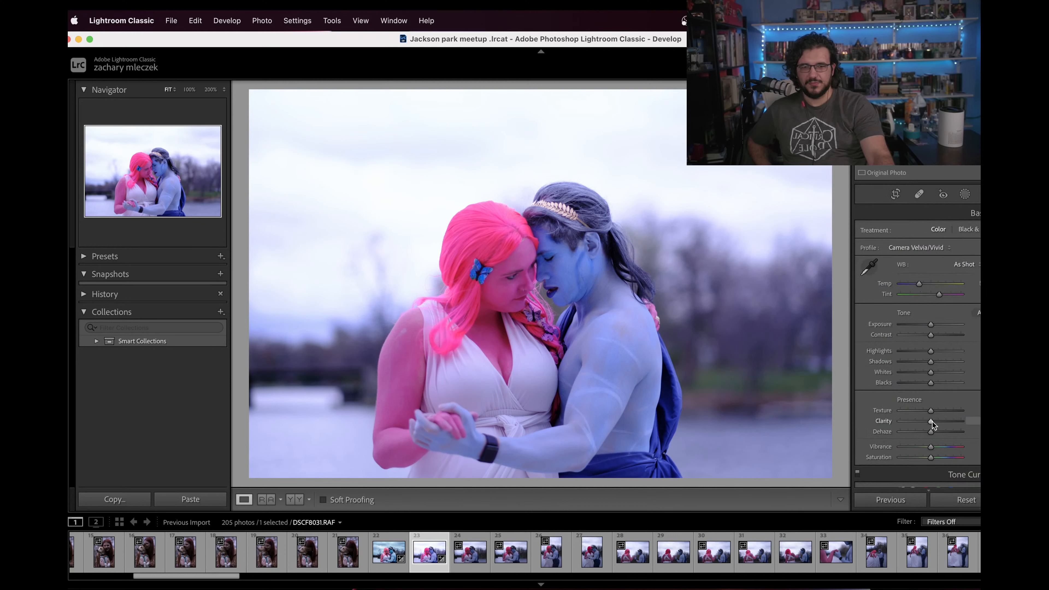
# Step: Raise the photo's Clarity and fine-tune its white balance with a slightly greener Tint and a slightly warmer Temp
pyautogui.moveTo(933, 423); pyautogui.dragTo(942, 422)
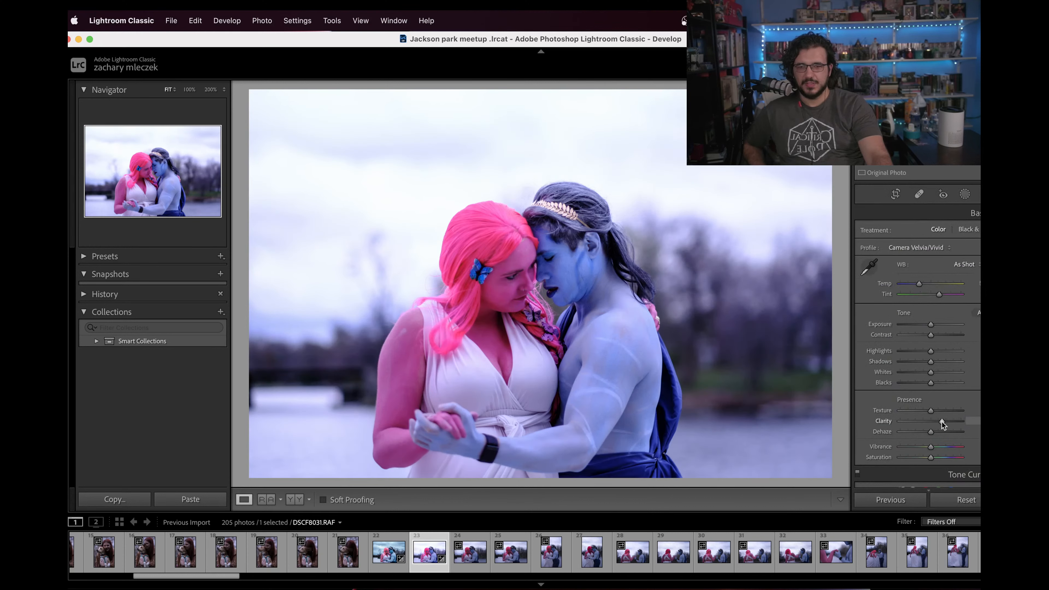
pyautogui.moveTo(939, 294); pyautogui.dragTo(936, 298)
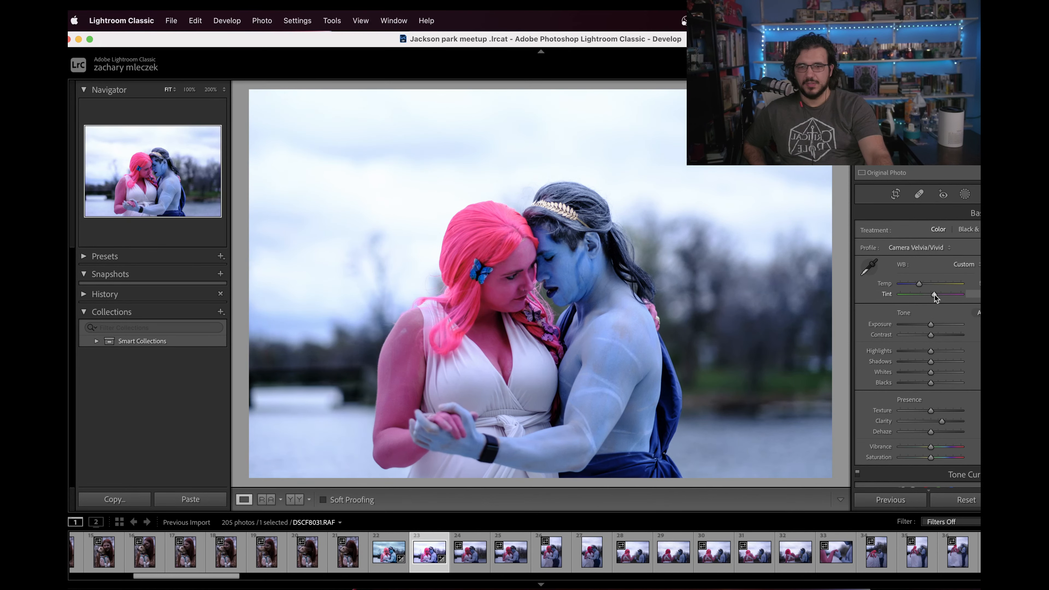
pyautogui.click(568, 292)
pyautogui.moveTo(436, 357); pyautogui.dragTo(480, 382)
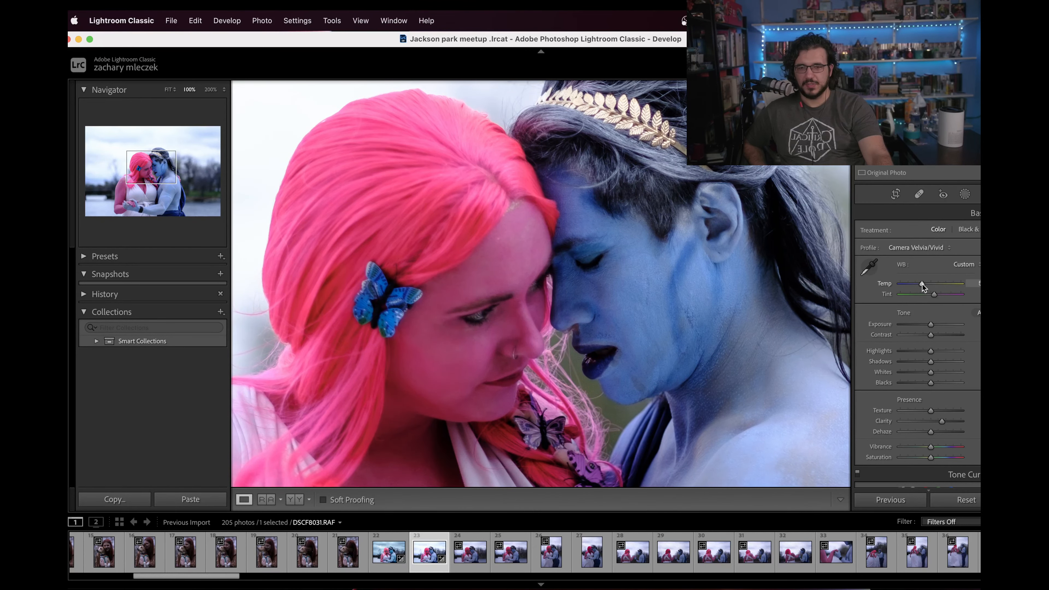
pyautogui.moveTo(922, 284); pyautogui.dragTo(920, 286)
pyautogui.click(696, 305)
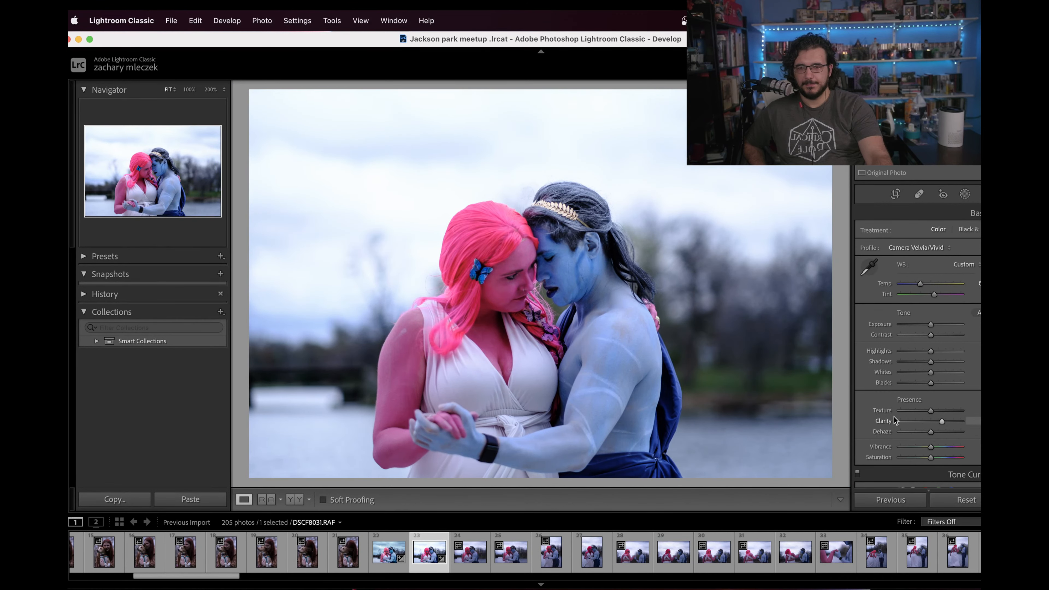
pyautogui.click(568, 306)
pyautogui.click(587, 390)
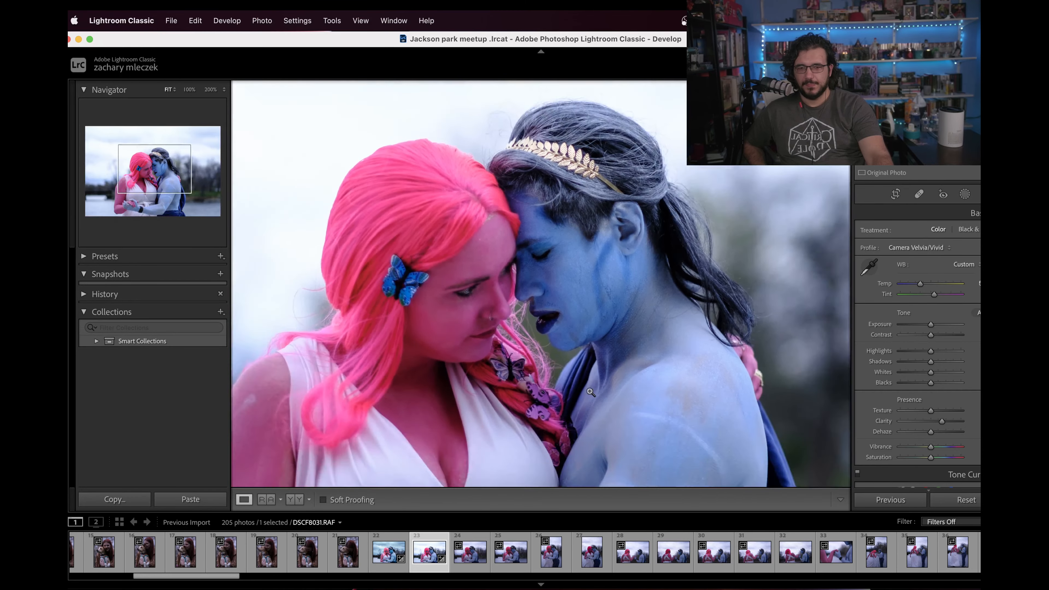
# Step: Add a Select Sky mask and raise its Dehaze to bring out the clouds
pyautogui.click(965, 194)
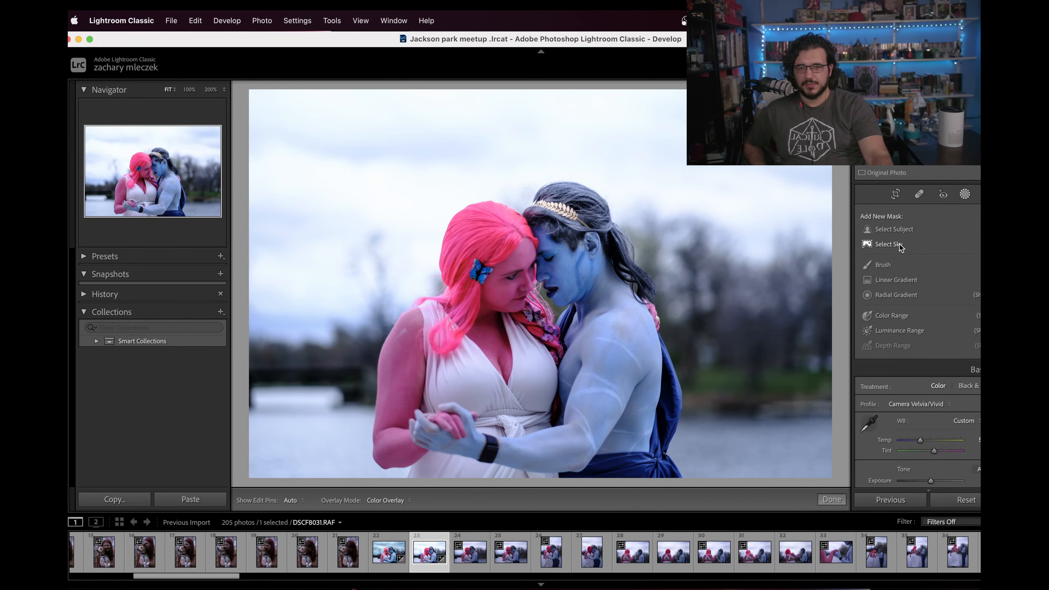
pyautogui.click(901, 245)
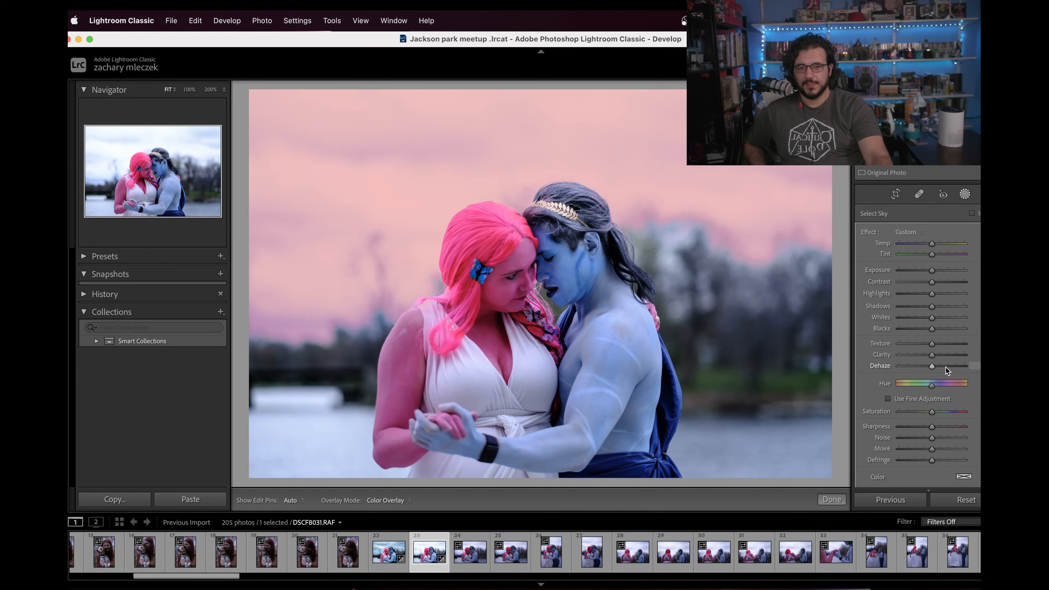
pyautogui.click(945, 367)
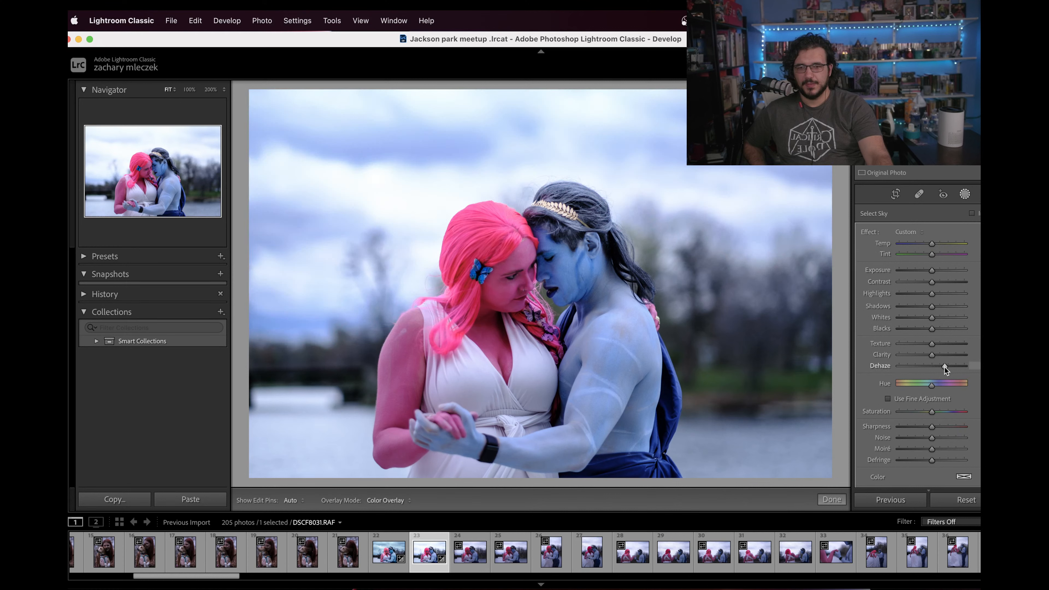
pyautogui.moveTo(945, 367); pyautogui.dragTo(948, 367)
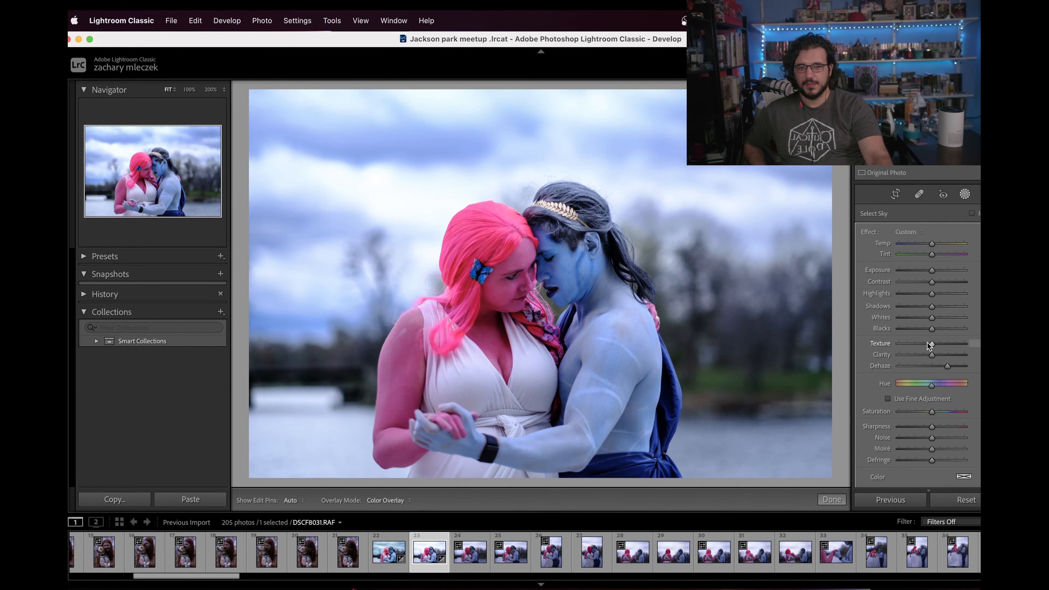
# Step: Refine the sky mask with lower Highlights, higher Clarity and slightly lower Saturation, keeping Temp at its default, and finish masking
pyautogui.click(919, 293)
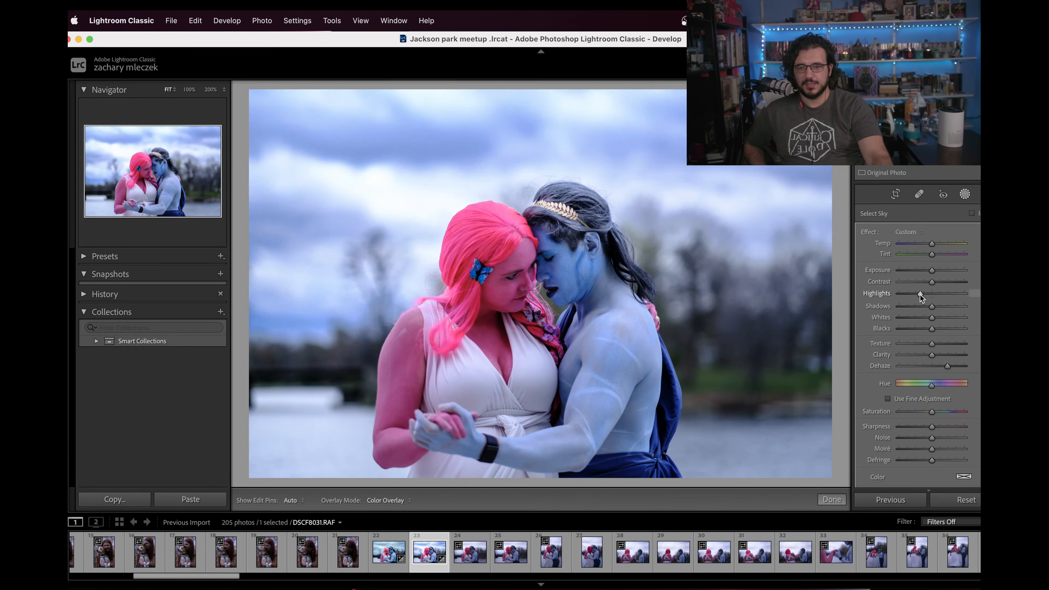
pyautogui.click(945, 356)
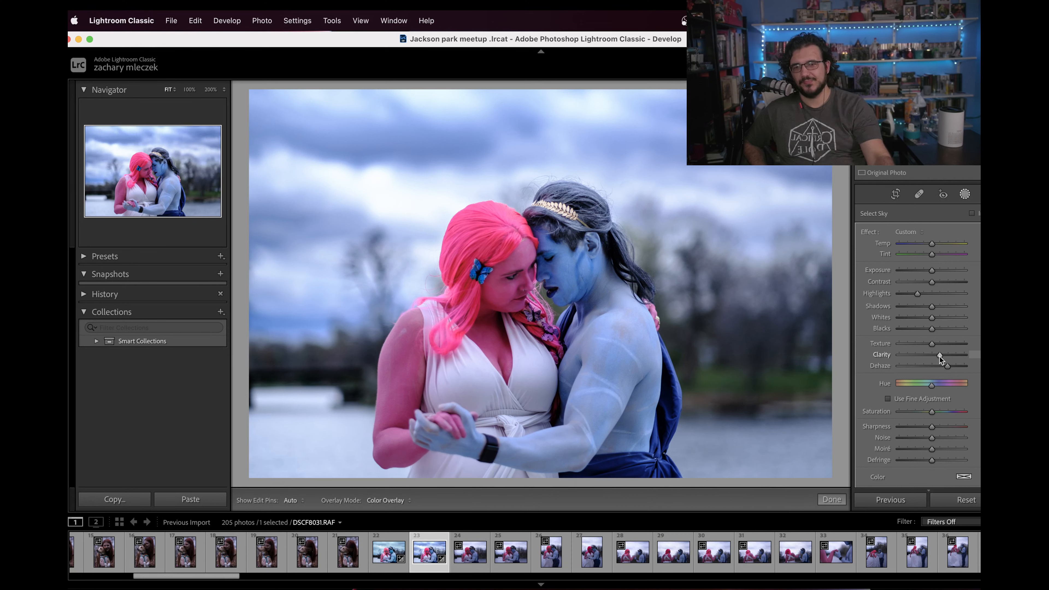
pyautogui.moveTo(932, 244); pyautogui.dragTo(928, 244)
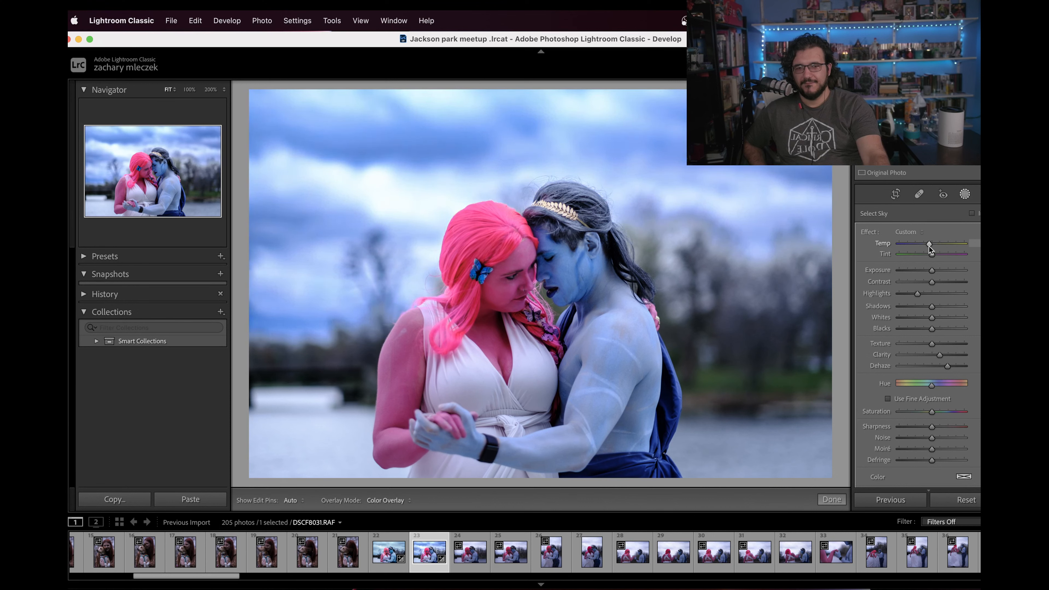
pyautogui.doubleClick(928, 245)
pyautogui.moveTo(932, 411); pyautogui.dragTo(926, 410)
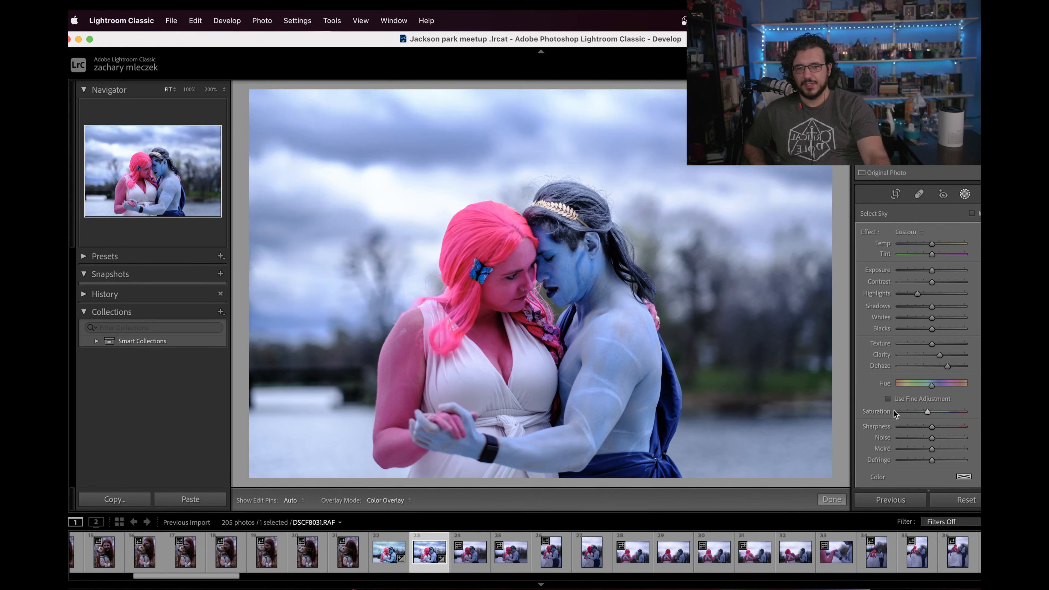
pyautogui.click(842, 503)
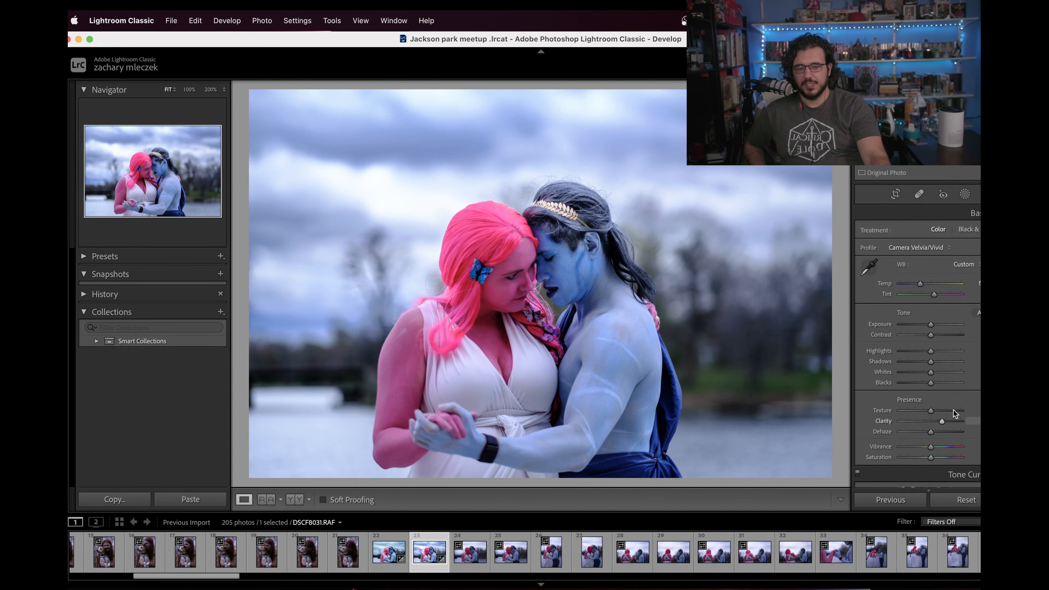
# Step: Add a new Select Subject mask for the couple, hide its overlay and raise its Clarity slightly
pyautogui.click(970, 200)
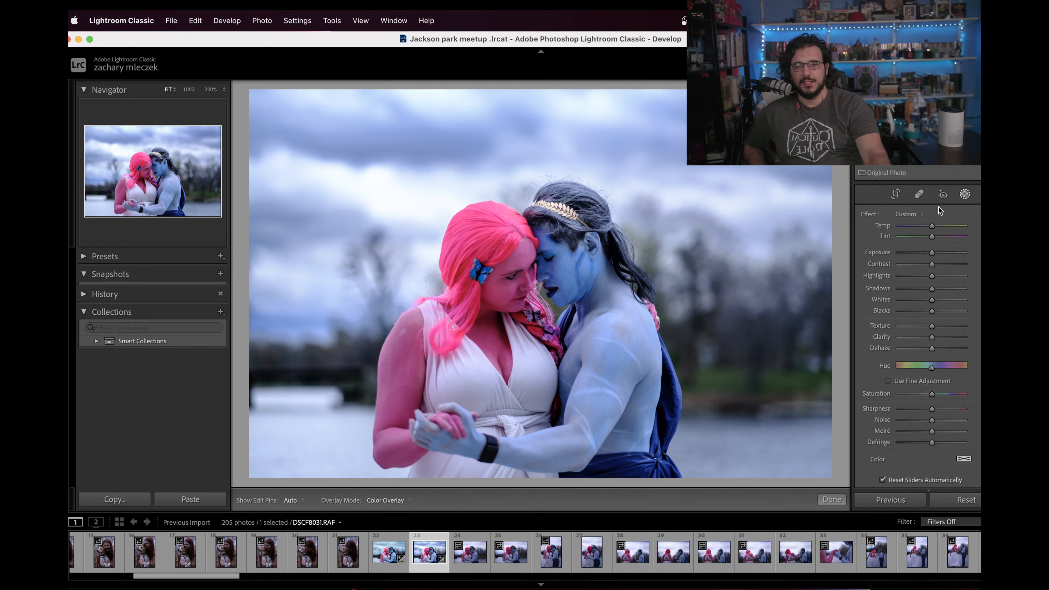
pyautogui.click(791, 107)
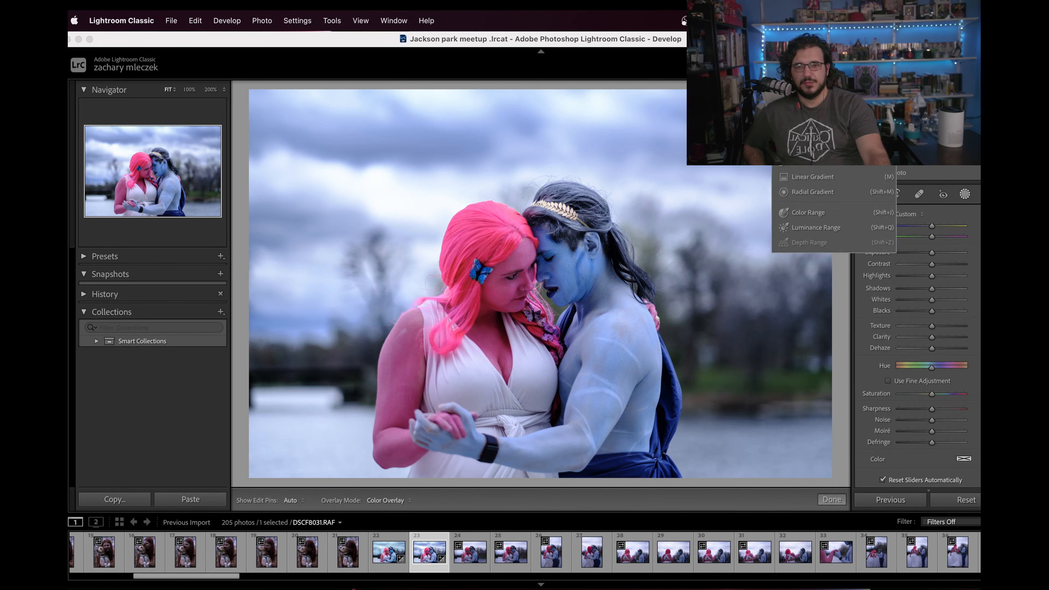
pyautogui.click(809, 126)
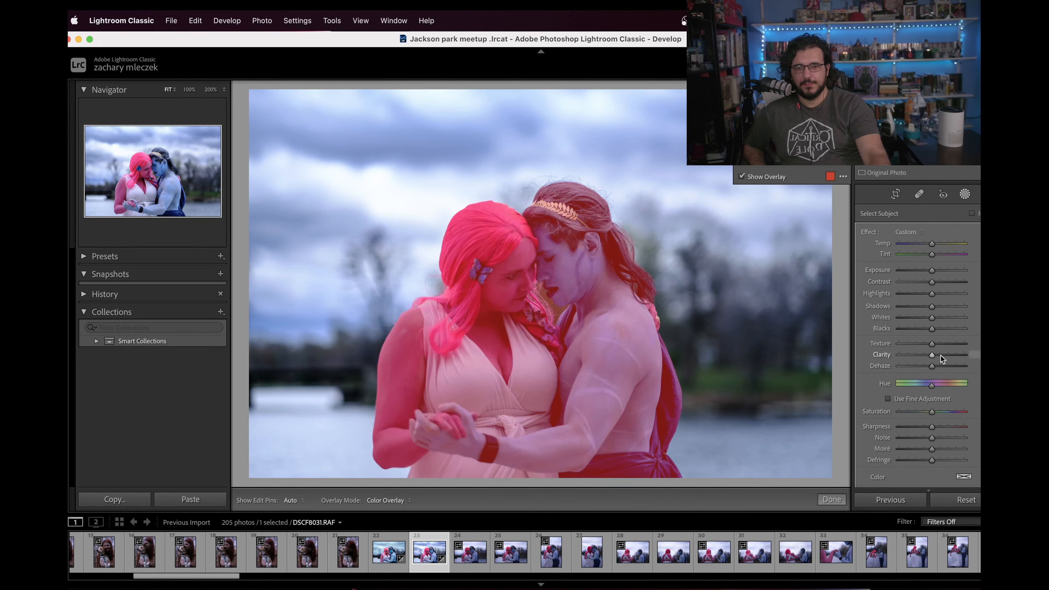
pyautogui.press('o')
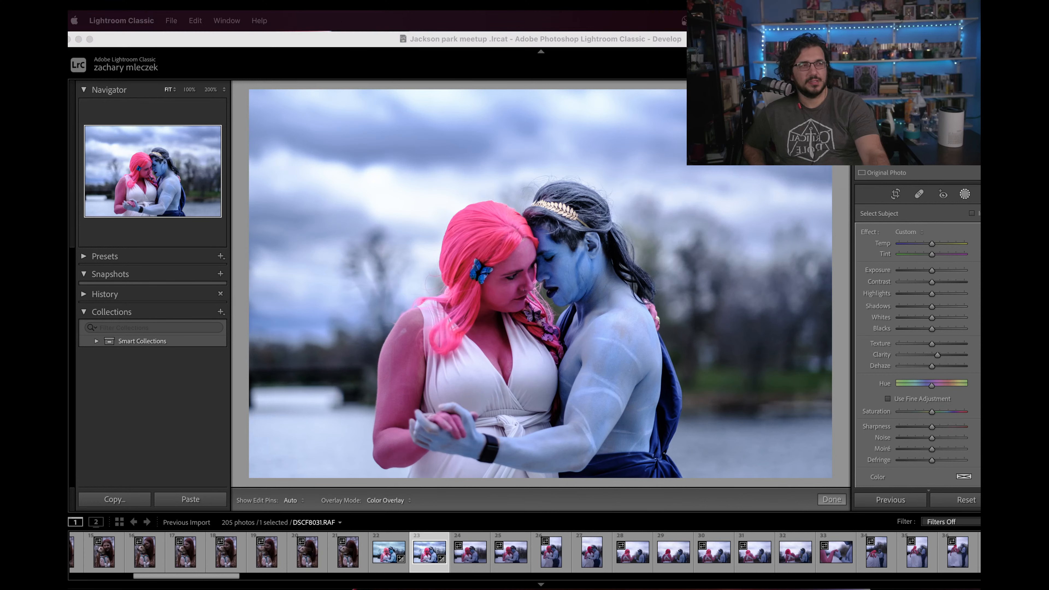
pyautogui.click(577, 276)
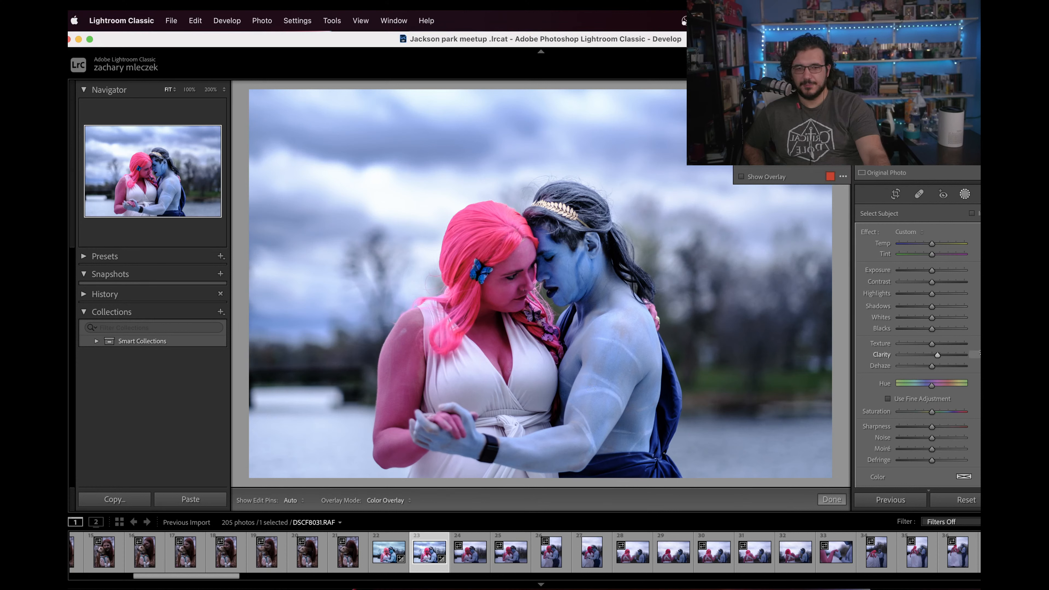
pyautogui.moveTo(933, 369); pyautogui.dragTo(931, 369)
pyautogui.doubleClick(931, 366)
pyautogui.click(941, 282)
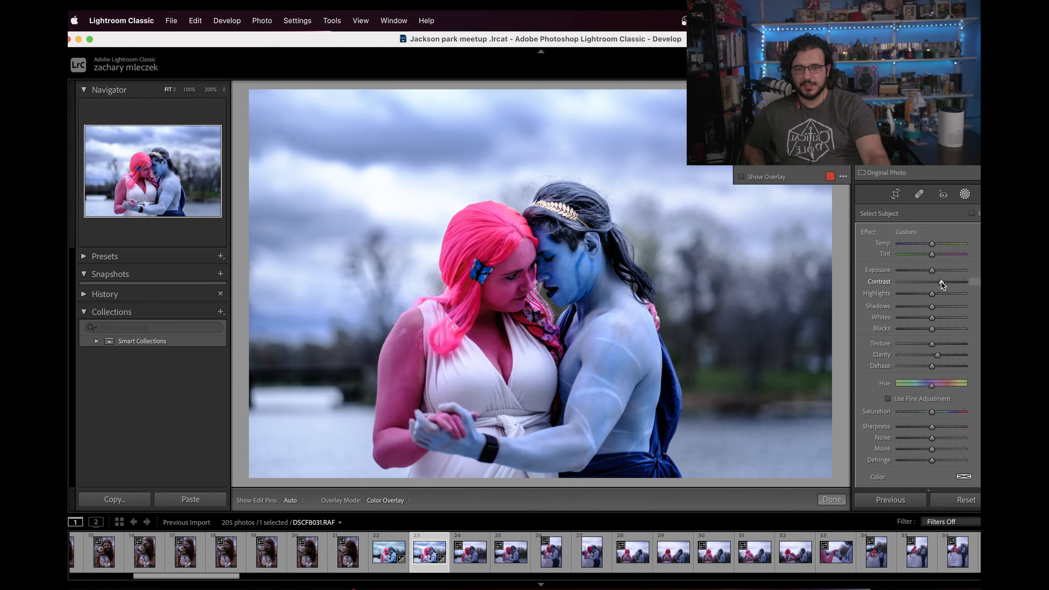
pyautogui.doubleClick(939, 283)
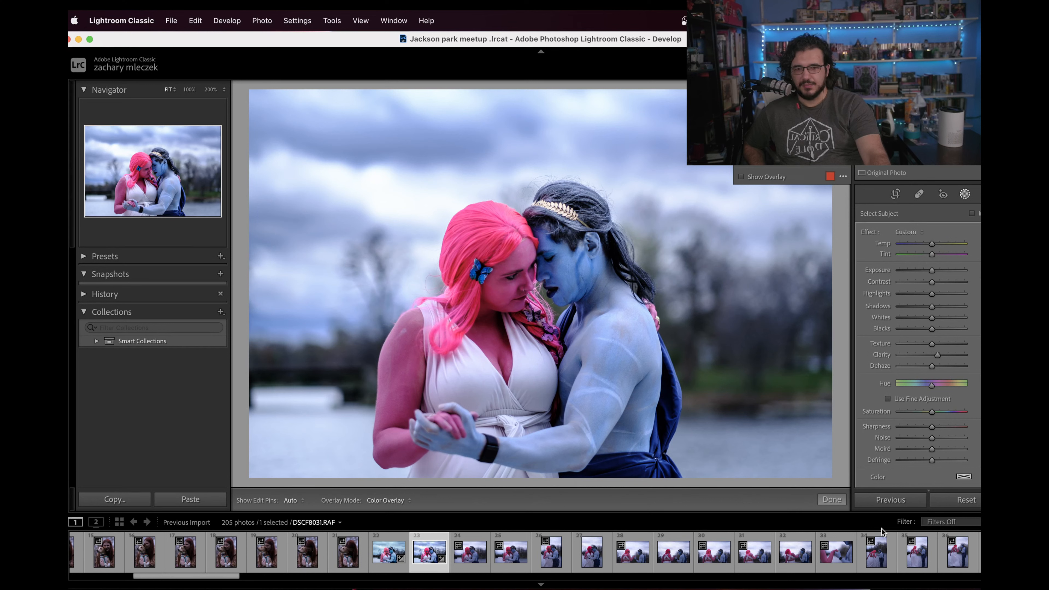
# Step: Finish editing the subject mask and go to the photo's Tone Curve settings
pyautogui.click(836, 500)
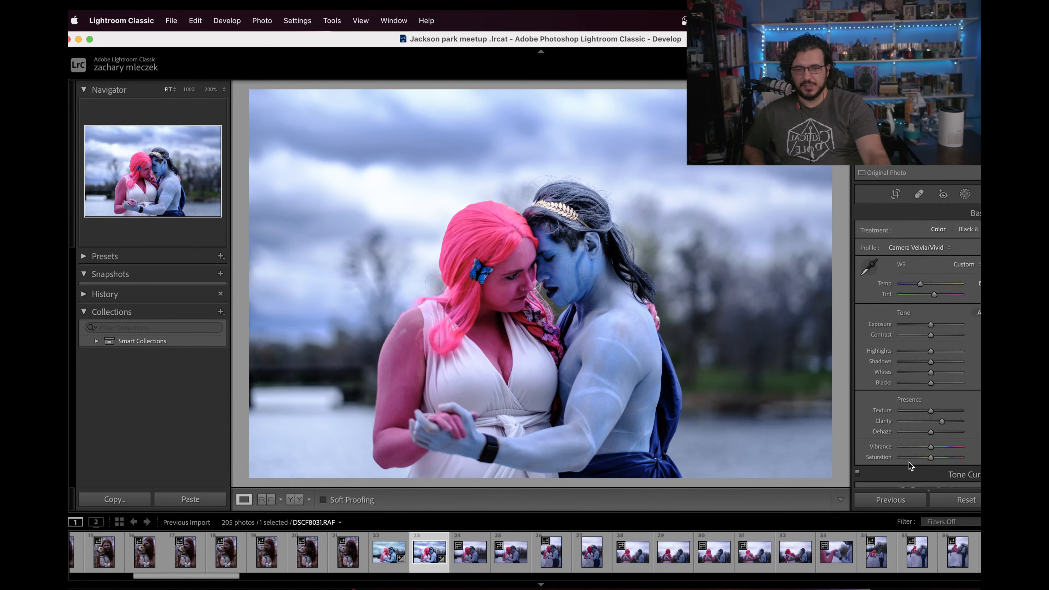
pyautogui.scroll(-10, 909, 461)
pyautogui.scroll(1, 908, 454)
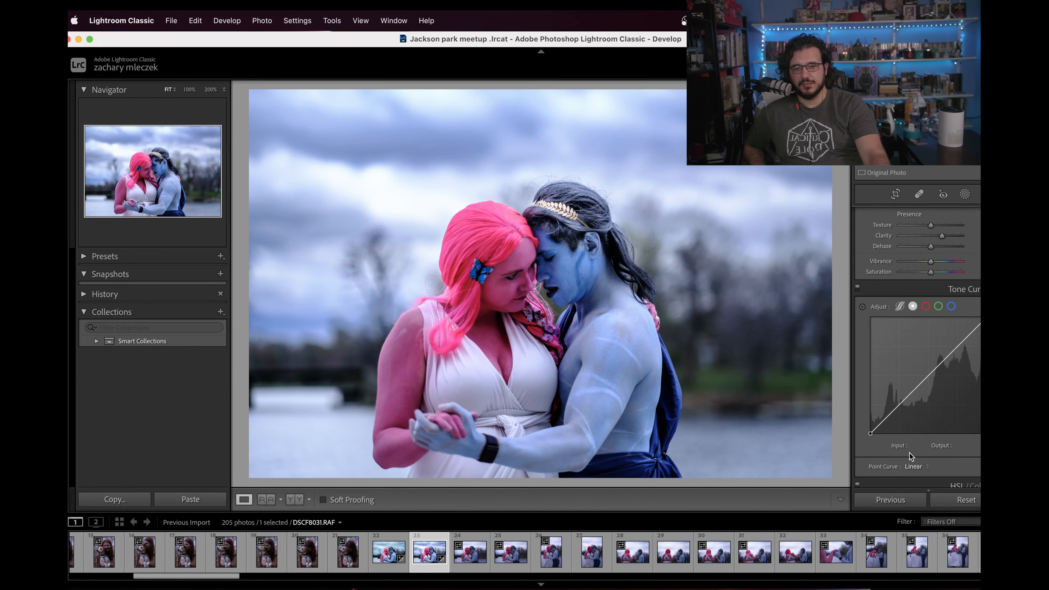
# Step: Lift the shadows on the point curve to input 57, output 69, and add a highlight point at input 183, output 179
pyautogui.moveTo(898, 406); pyautogui.dragTo(896, 402)
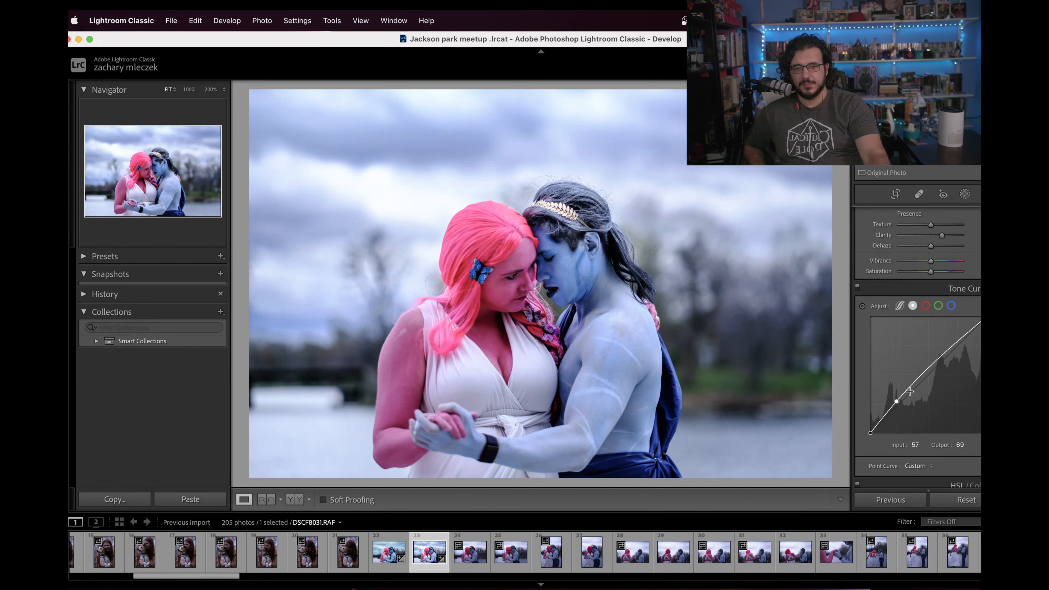
pyautogui.moveTo(952, 348); pyautogui.dragTo(954, 351)
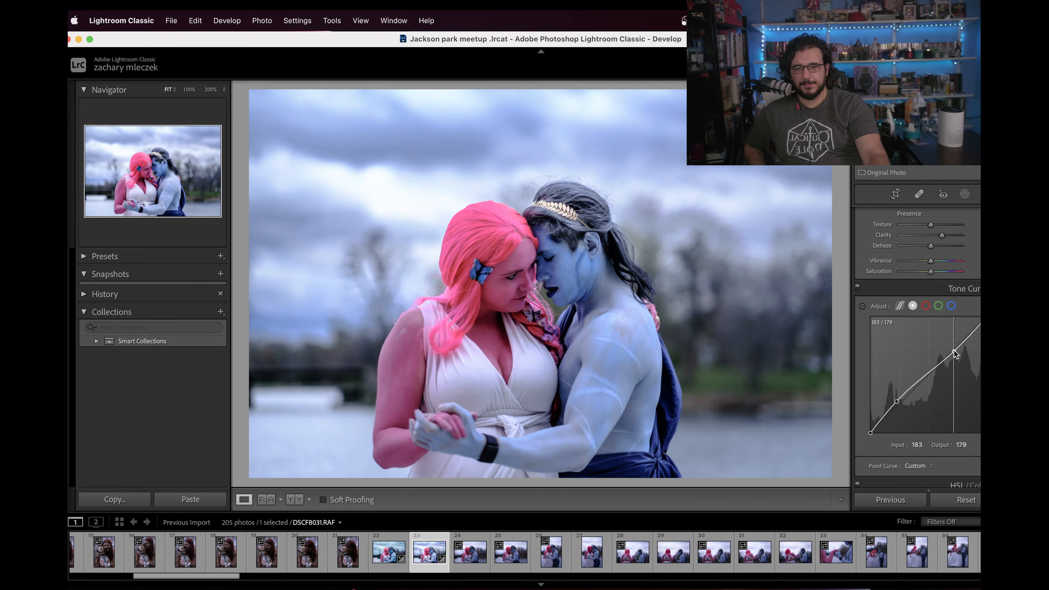
# Step: Review the Hue, Saturation and Luminance color settings and continue to the Detail sharpening settings
pyautogui.scroll(-5, 917, 425)
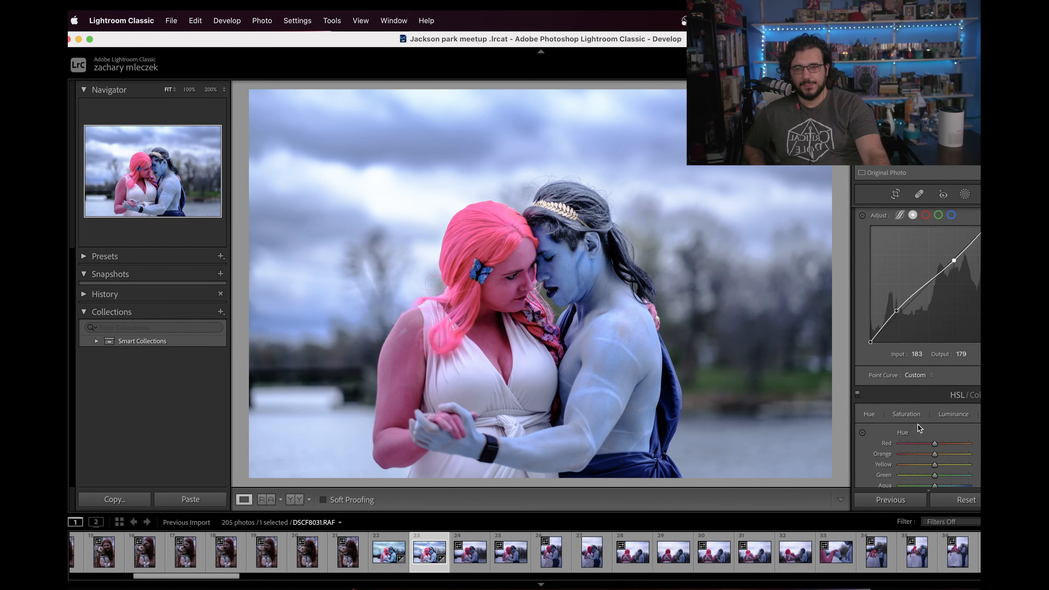
pyautogui.scroll(-3, 917, 424)
pyautogui.scroll(-5, 931, 426)
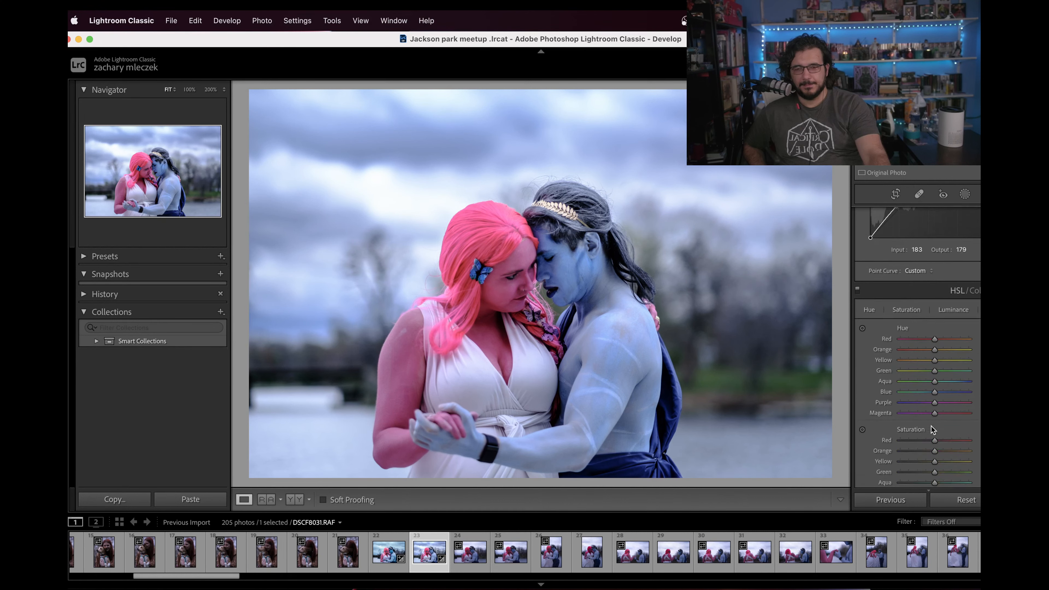
pyautogui.scroll(-1, 937, 425)
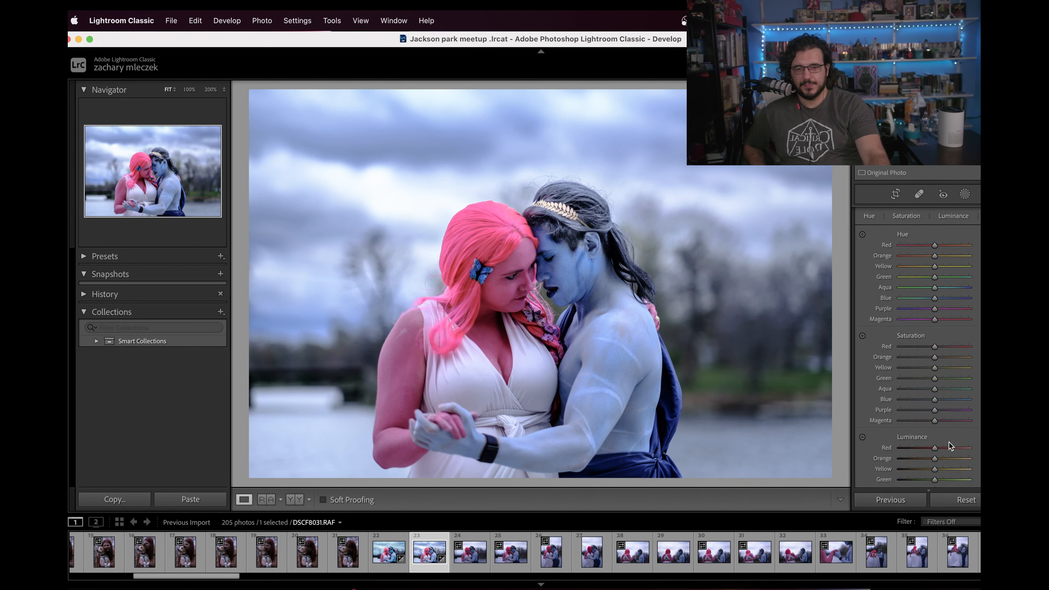
pyautogui.moveTo(948, 446); pyautogui.dragTo(935, 449)
pyautogui.scroll(-5, 936, 428)
pyautogui.scroll(-2, 936, 428)
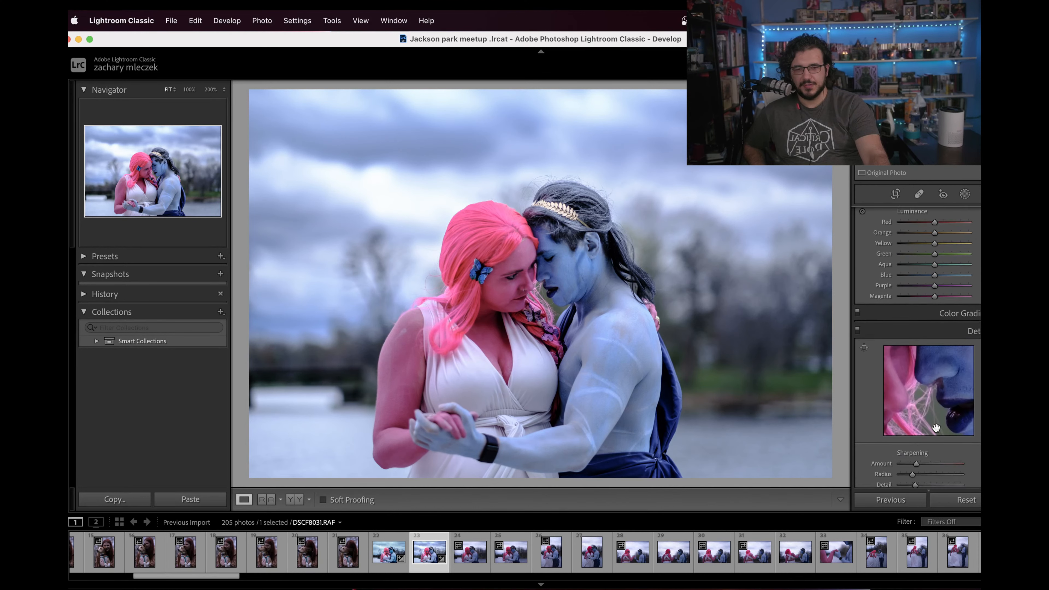
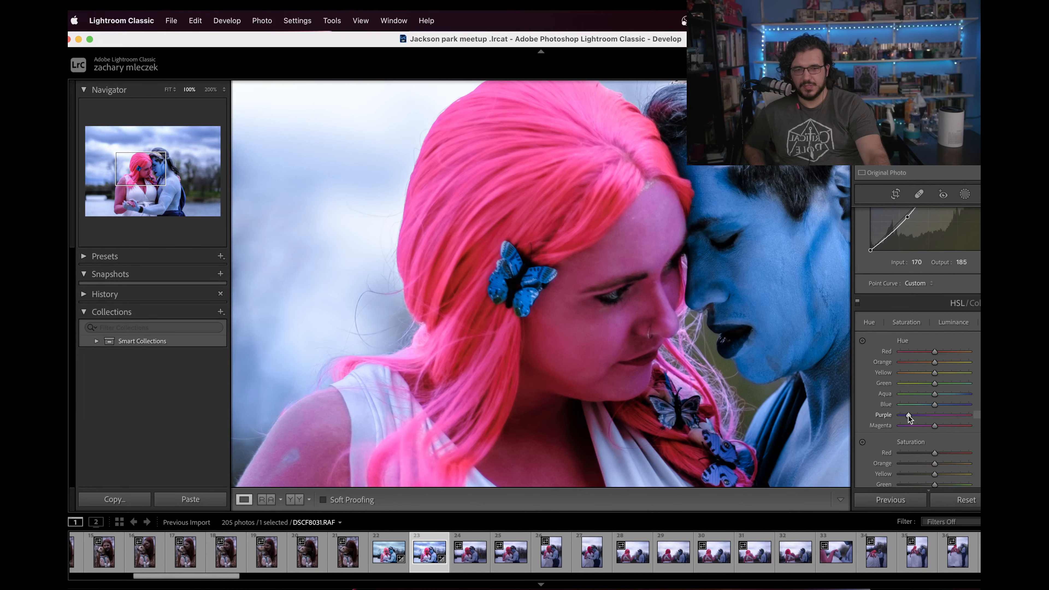
# Step: Set the Purple hue to a moderate shift toward blue and the Blue hue to a very slight shift toward aqua
pyautogui.click(701, 380)
pyautogui.click(529, 294)
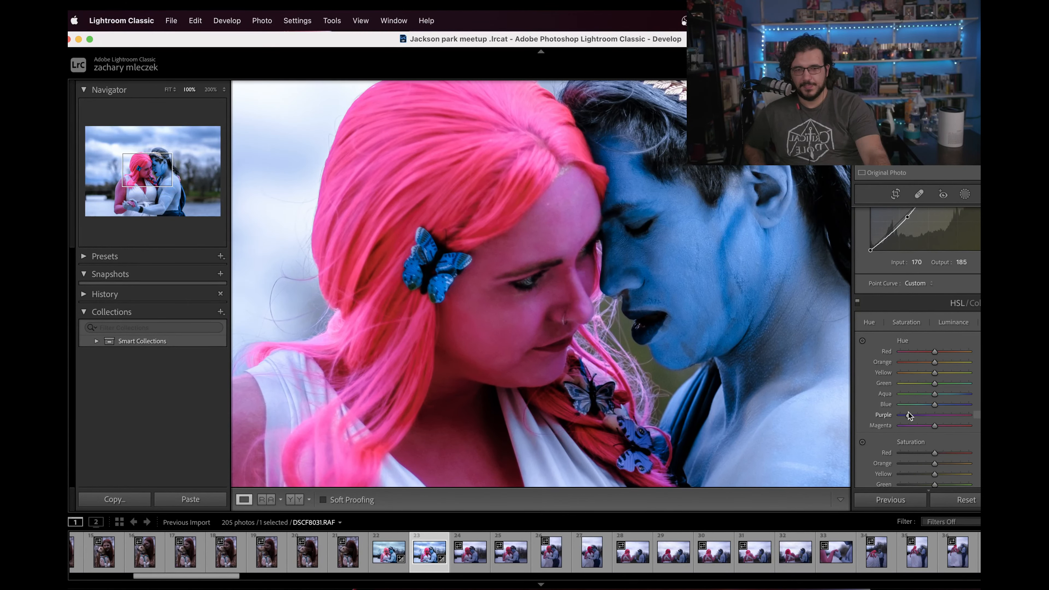
pyautogui.moveTo(907, 413); pyautogui.dragTo(915, 414)
pyautogui.moveTo(934, 404); pyautogui.dragTo(941, 405)
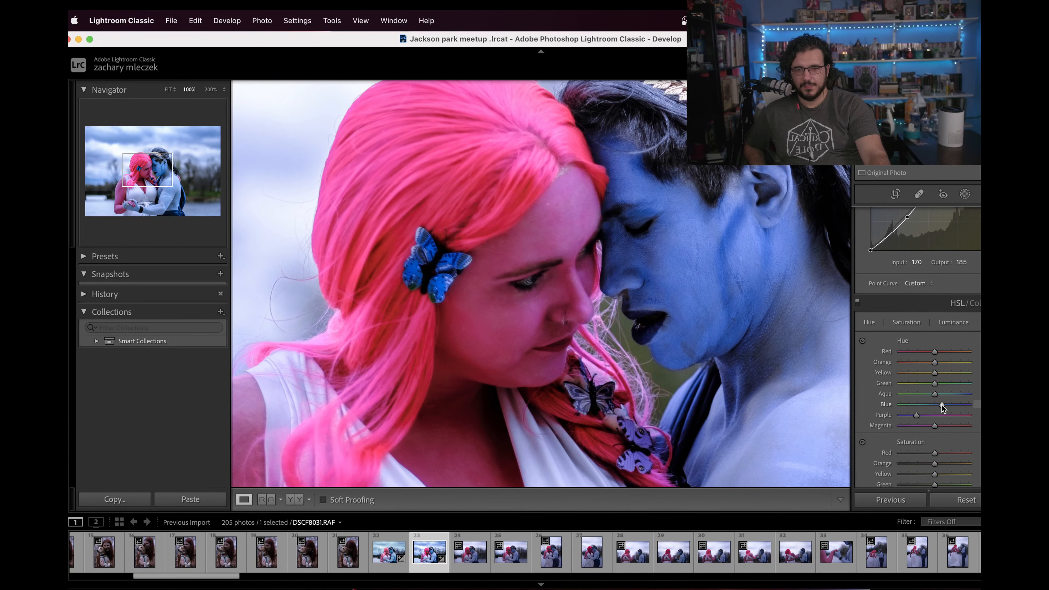
pyautogui.click(744, 372)
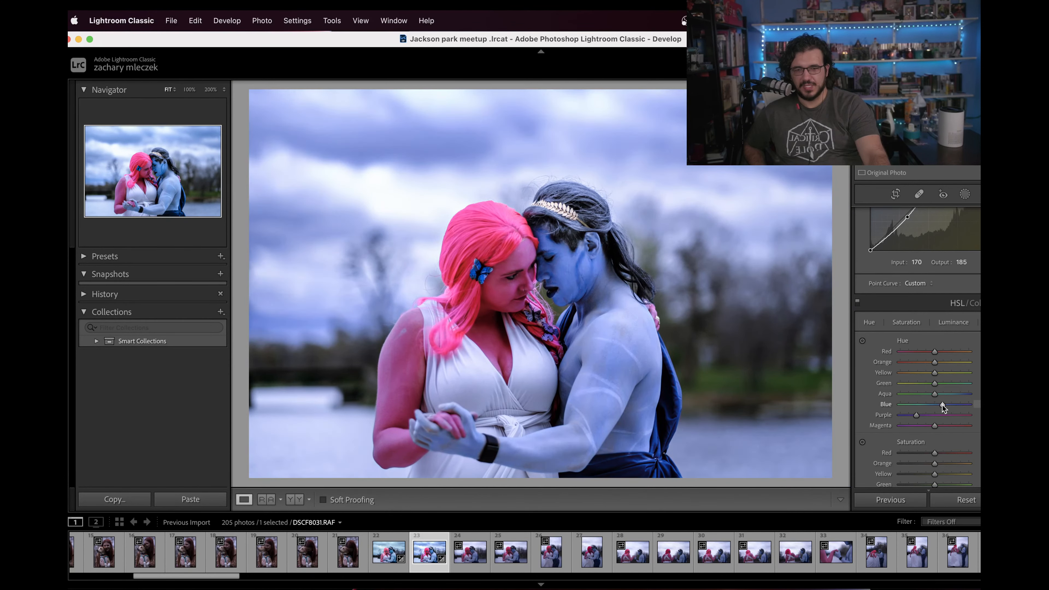
pyautogui.moveTo(943, 404); pyautogui.dragTo(933, 406)
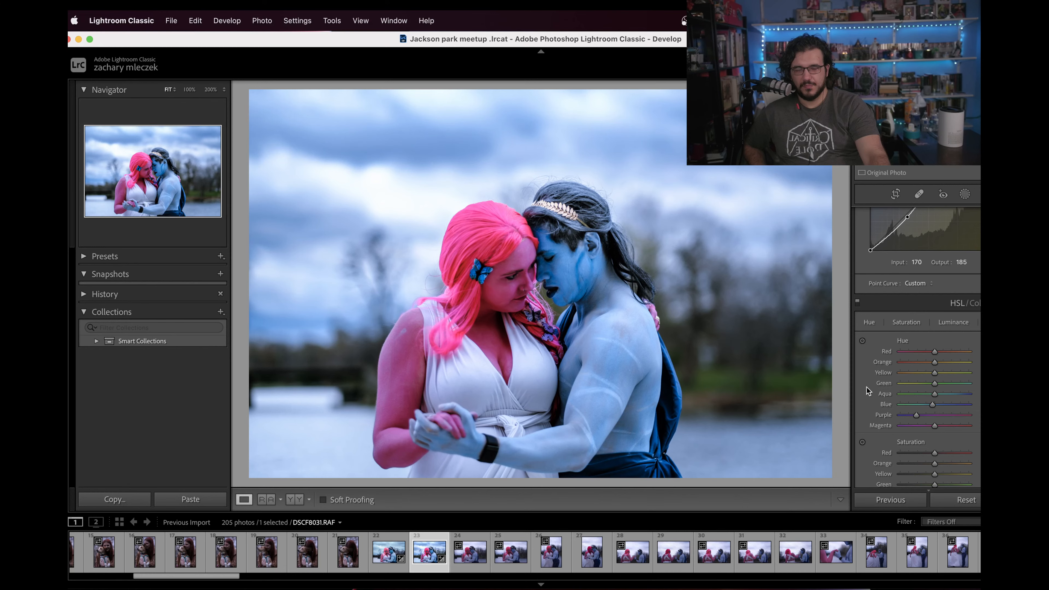
pyautogui.click(653, 323)
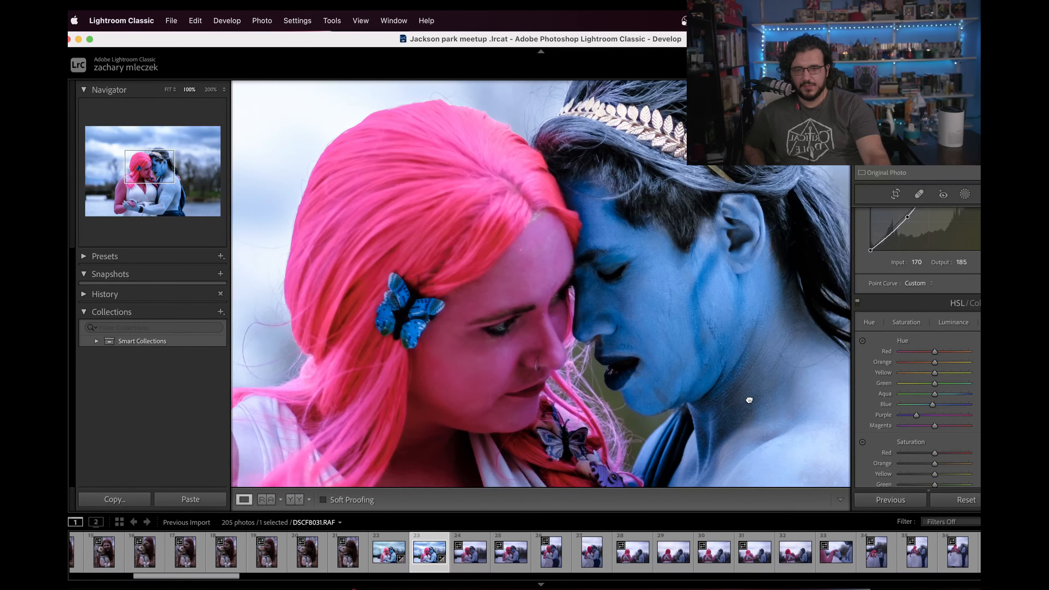
pyautogui.click(687, 382)
# Step: Reset the Purple saturation after trying a lower value, and lower the Magenta saturation moderately
pyautogui.scroll(-3, 976, 452)
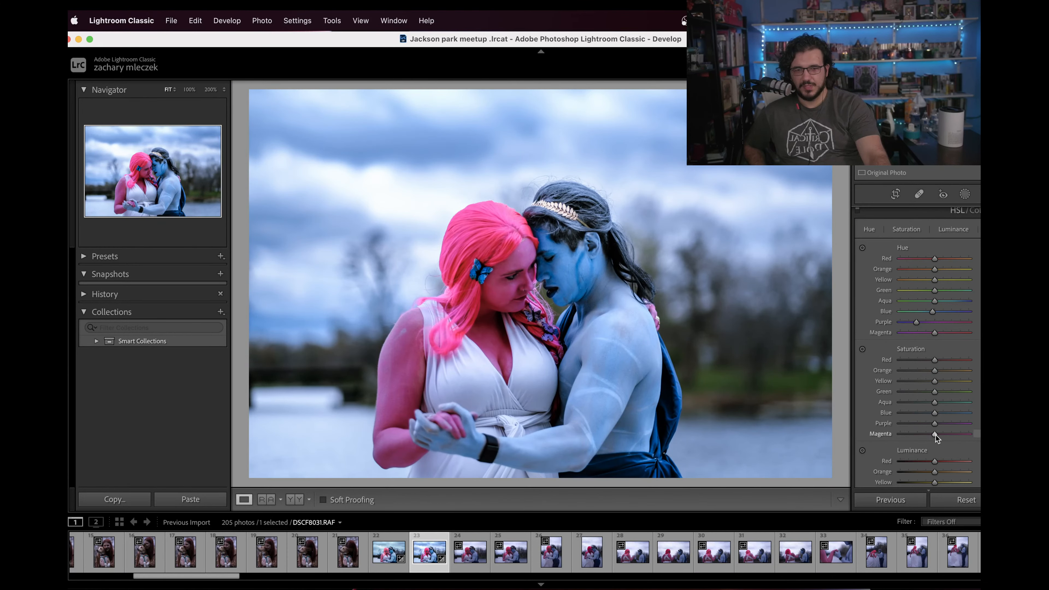
pyautogui.moveTo(935, 423); pyautogui.dragTo(923, 424)
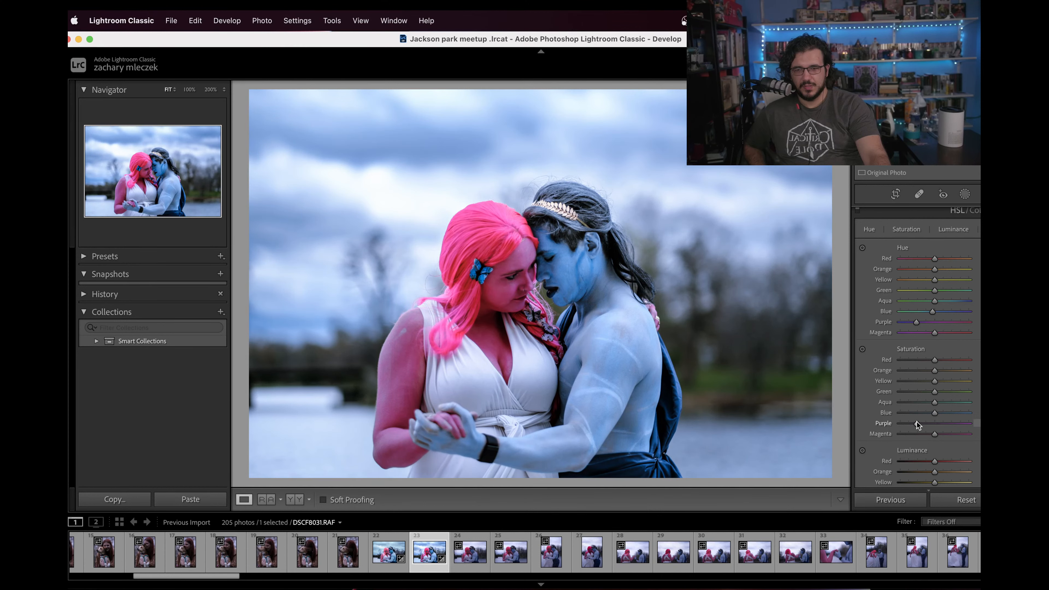
pyautogui.doubleClick(917, 422)
pyautogui.click(920, 434)
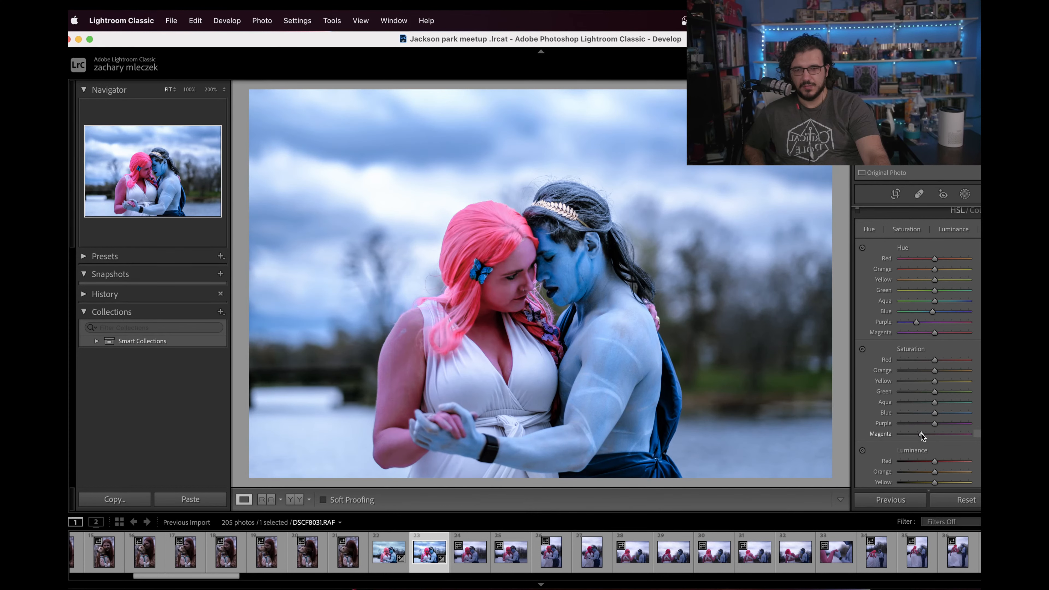
pyautogui.click(508, 283)
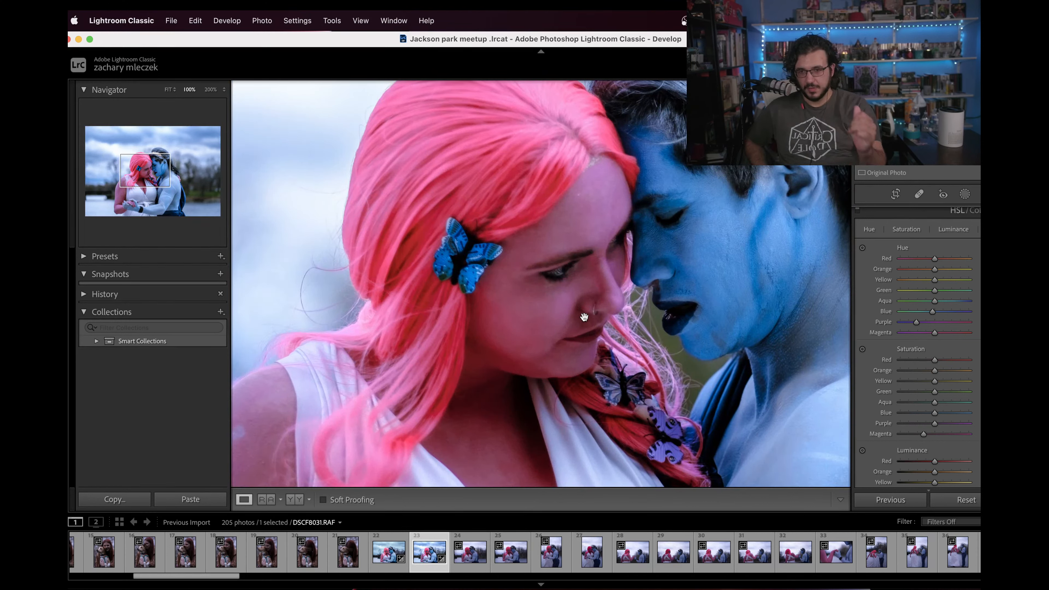
# Step: Lower the Magenta luminance moderately and raise the Purple luminance slightly to balance the woman's skin and hair
pyautogui.scroll(-5, 926, 421)
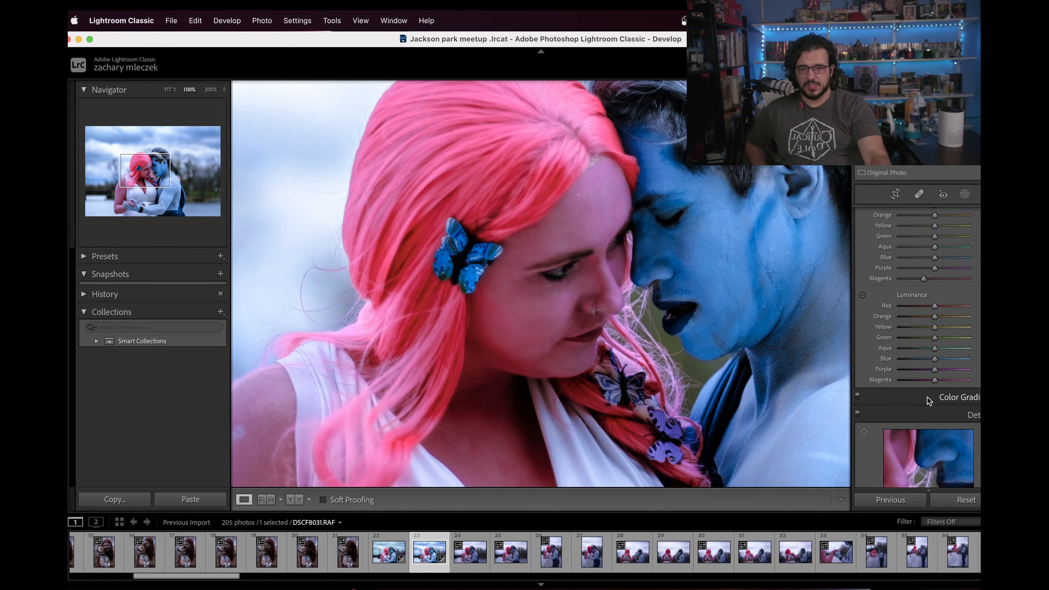
pyautogui.moveTo(920, 379); pyautogui.dragTo(928, 382)
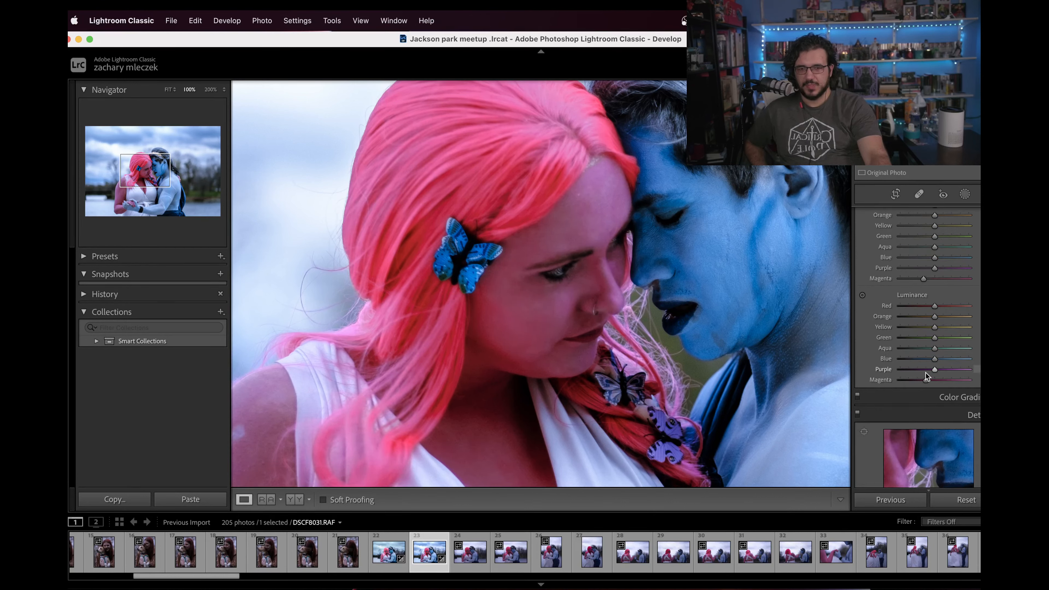
pyautogui.click(926, 370)
pyautogui.moveTo(927, 371); pyautogui.dragTo(954, 373)
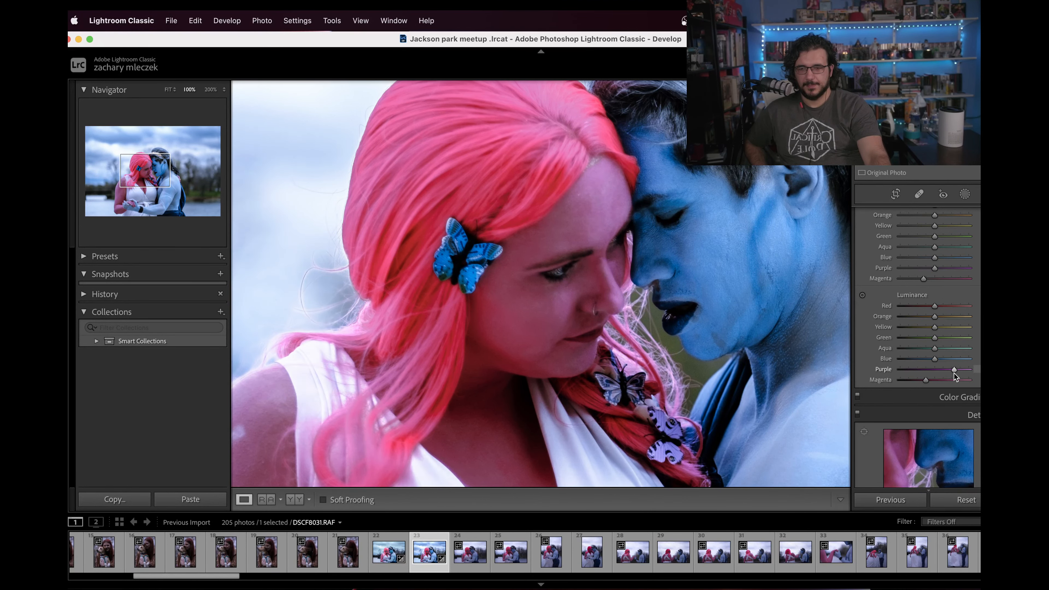
pyautogui.click(540, 333)
pyautogui.click(494, 376)
pyautogui.moveTo(489, 379); pyautogui.dragTo(597, 380)
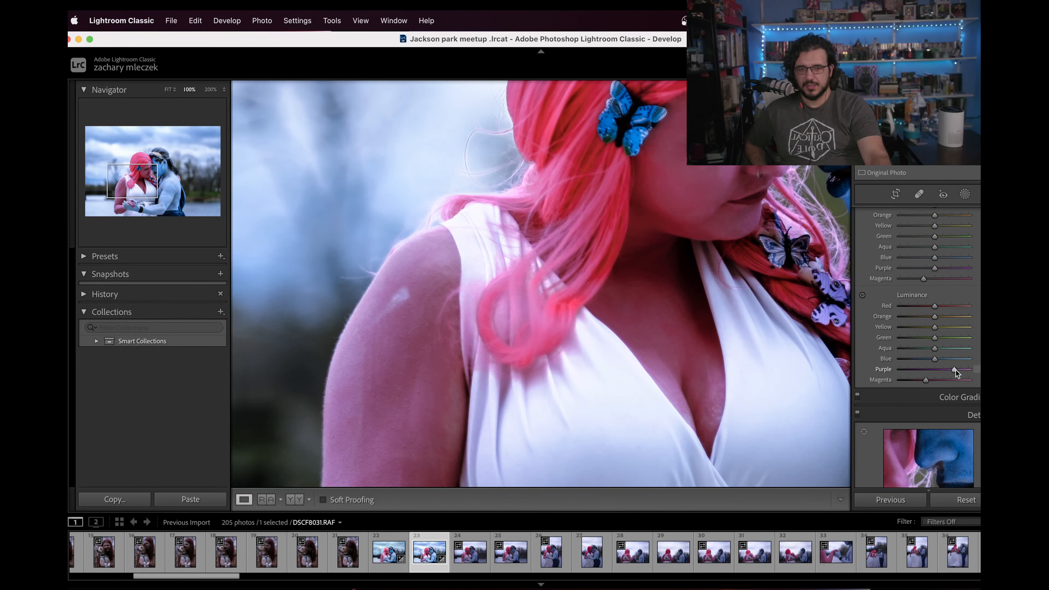
pyautogui.moveTo(954, 370); pyautogui.dragTo(946, 373)
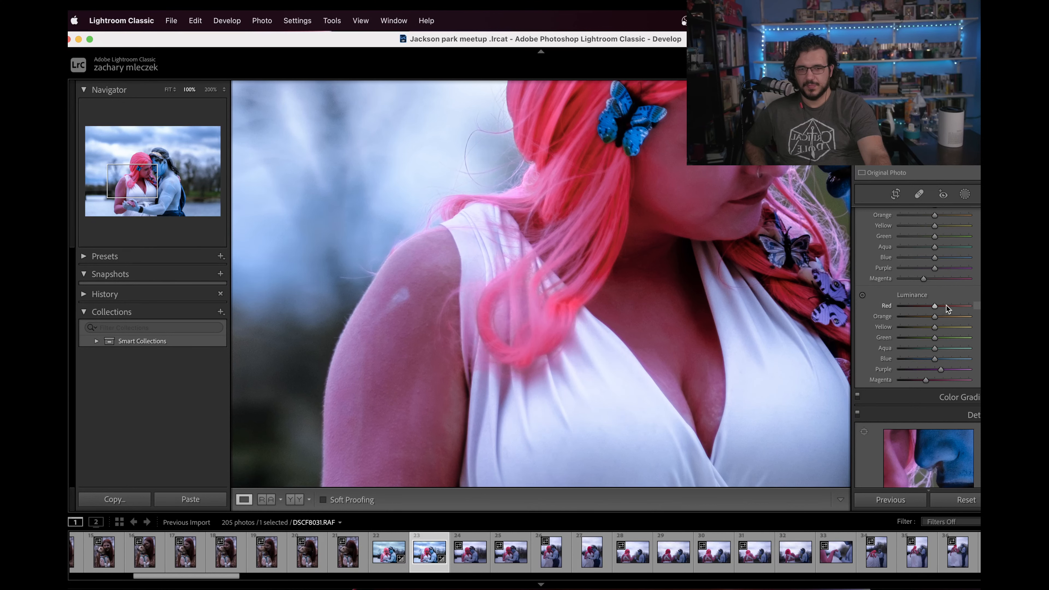
# Step: Raise the Red luminance slightly to brighten the pink hair, resetting the stronger first attempt
pyautogui.moveTo(934, 305); pyautogui.dragTo(949, 305)
pyautogui.click(781, 286)
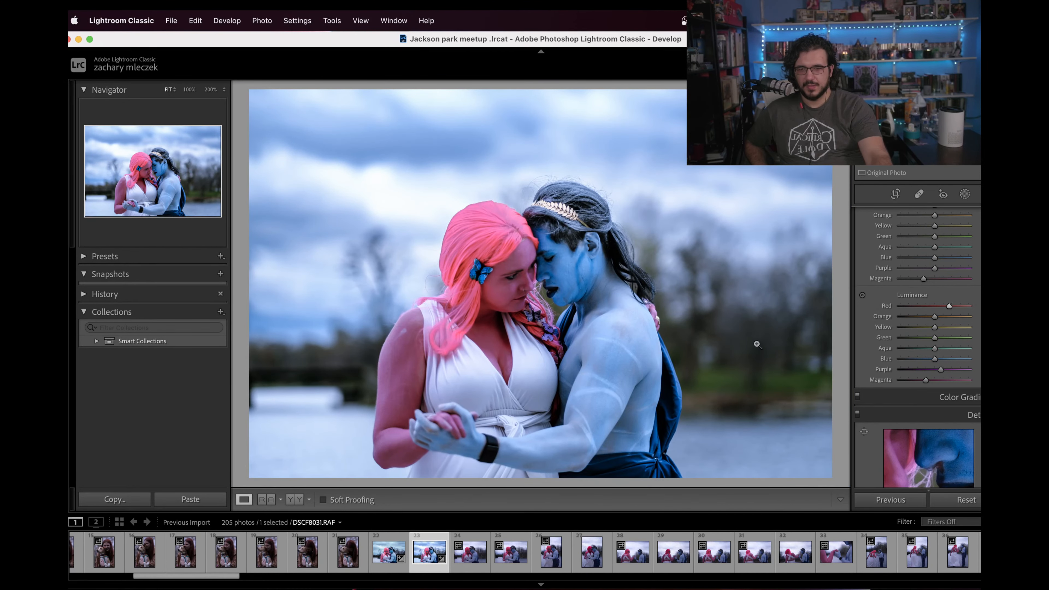
pyautogui.doubleClick(948, 307)
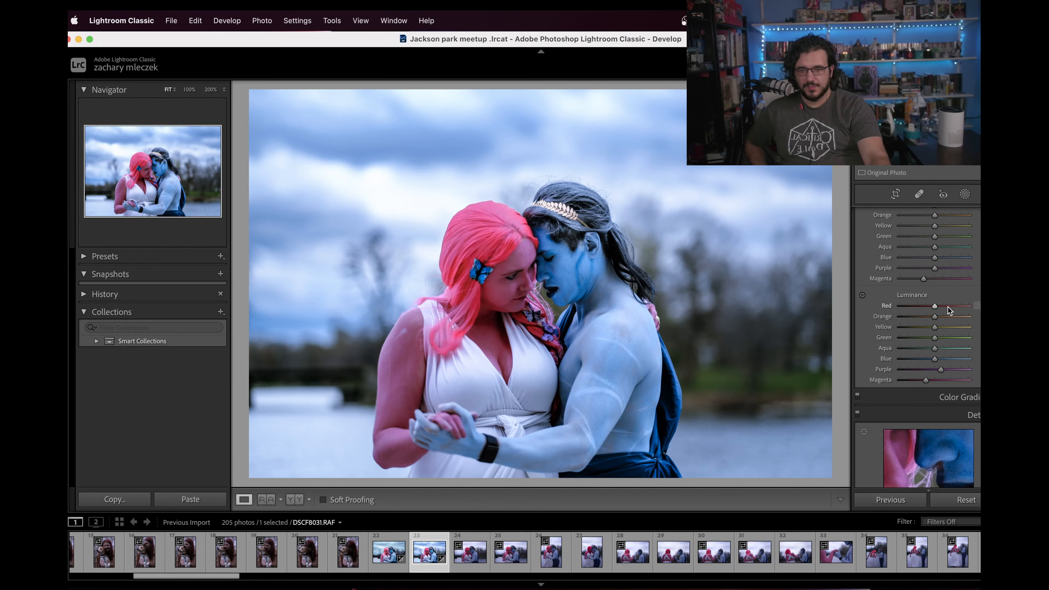
pyautogui.moveTo(935, 308); pyautogui.dragTo(942, 308)
pyautogui.click(475, 237)
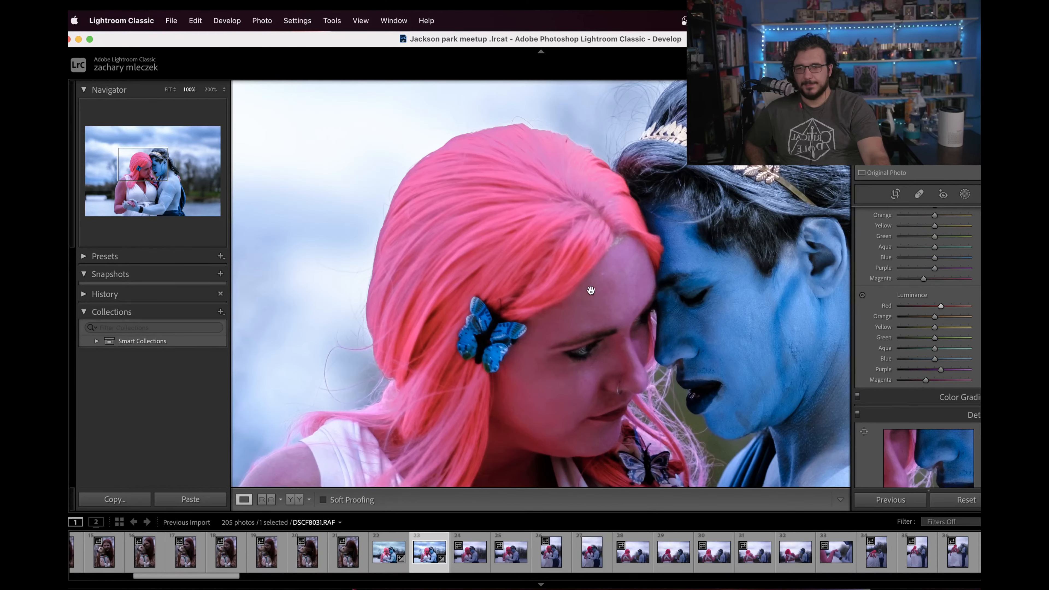
pyautogui.moveTo(590, 290); pyautogui.dragTo(643, 359)
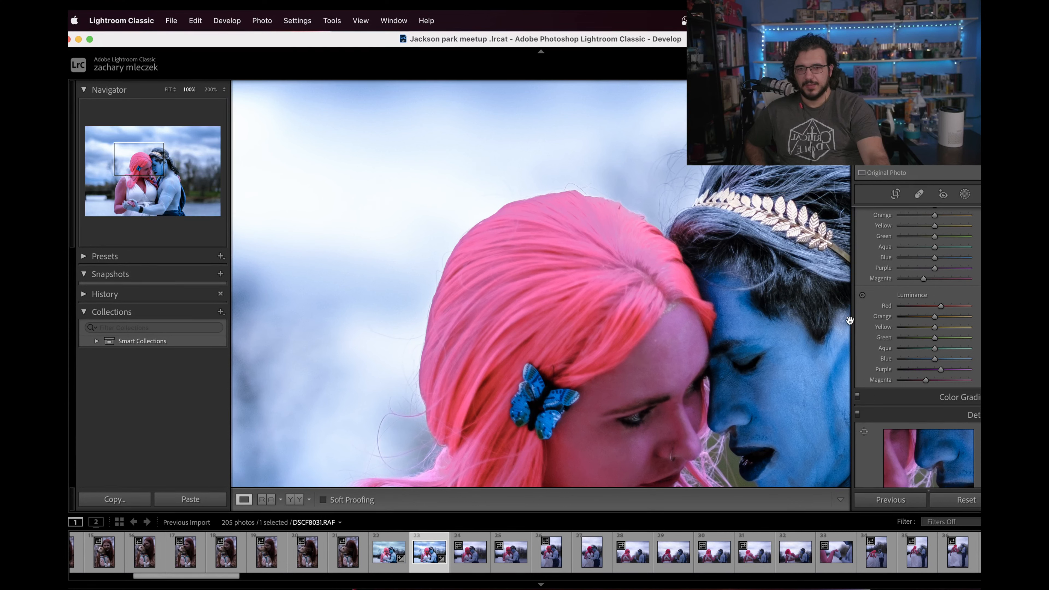
# Step: Try shifting the Red hue strongly toward magenta and reset it
pyautogui.scroll(5, 914, 375)
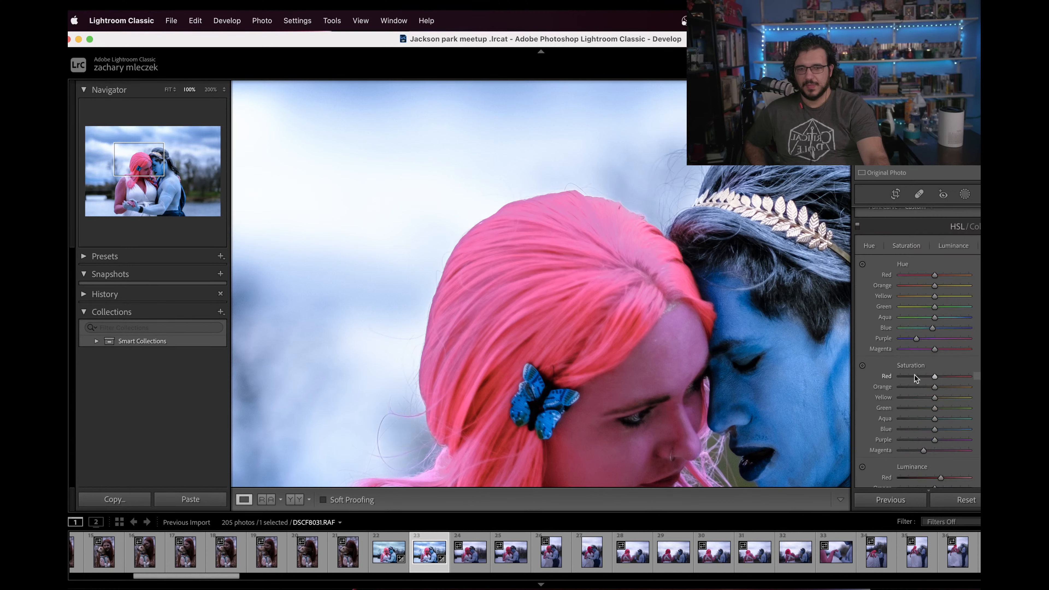
pyautogui.moveTo(918, 376); pyautogui.dragTo(934, 376)
pyautogui.moveTo(934, 276)
pyautogui.mouseDown()
pyautogui.moveTo(952, 277)
pyautogui.moveTo(919, 280)
pyautogui.mouseUp()
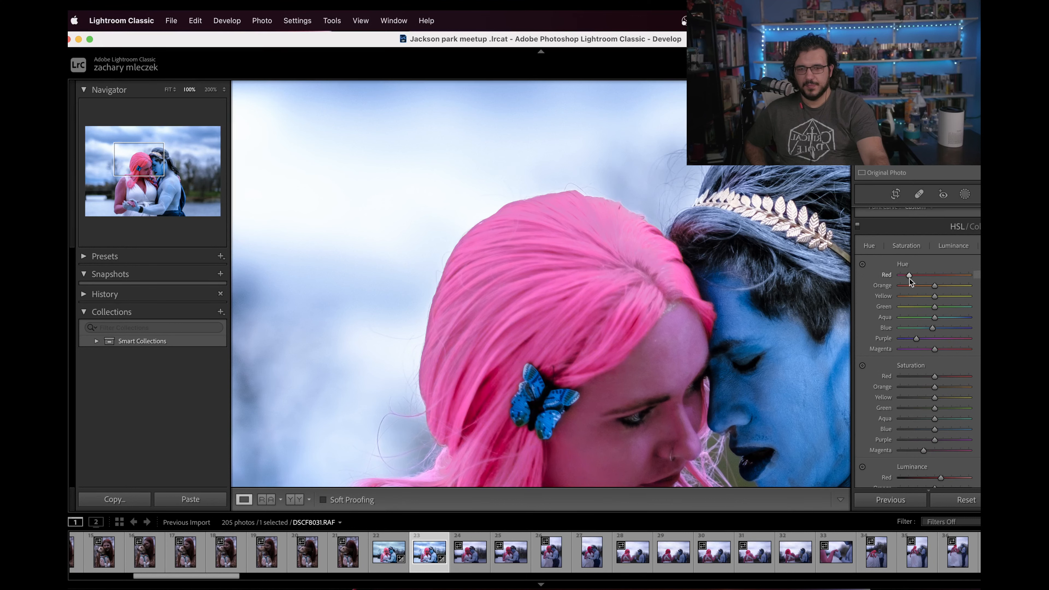
pyautogui.doubleClick(925, 279)
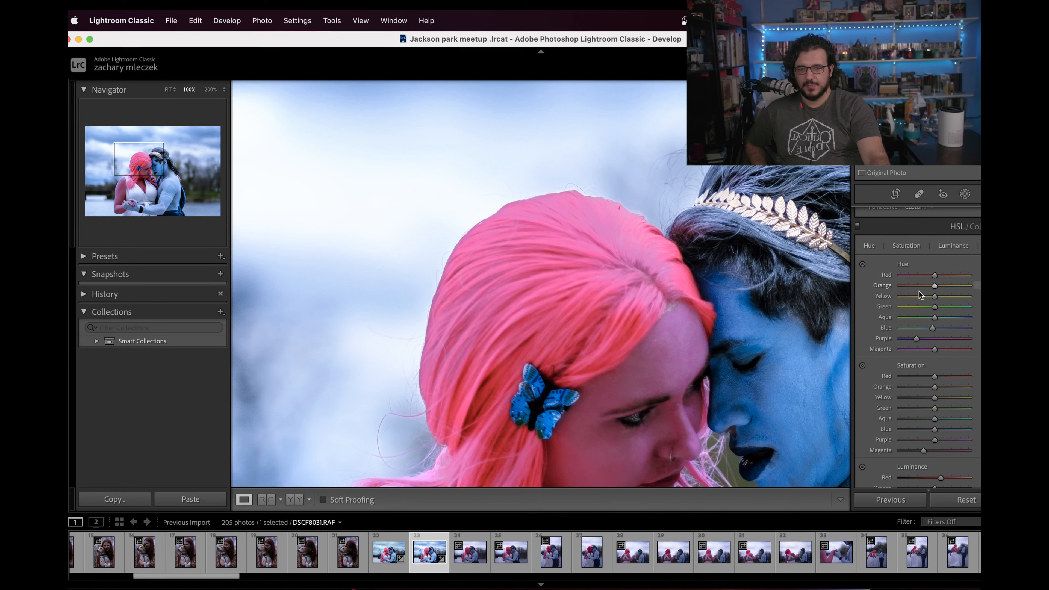
# Step: Examine the couple's hair and skin colors up close and in the full photo
pyautogui.scroll(4, 915, 354)
pyautogui.click(681, 337)
pyautogui.moveTo(533, 310); pyautogui.dragTo(665, 399)
pyautogui.scroll(-5, 936, 455)
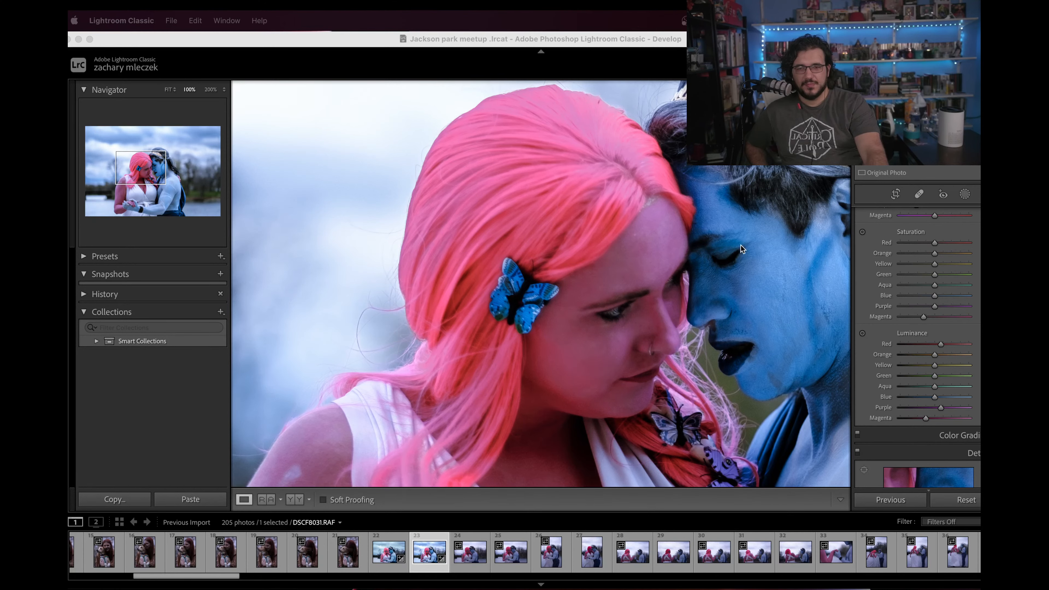
pyautogui.click(688, 255)
pyautogui.click(644, 262)
# Step: Change the photo's profile to the Camera Matching profile ASTIA/Soft and close the Profile Browser
pyautogui.scroll(10, 971, 306)
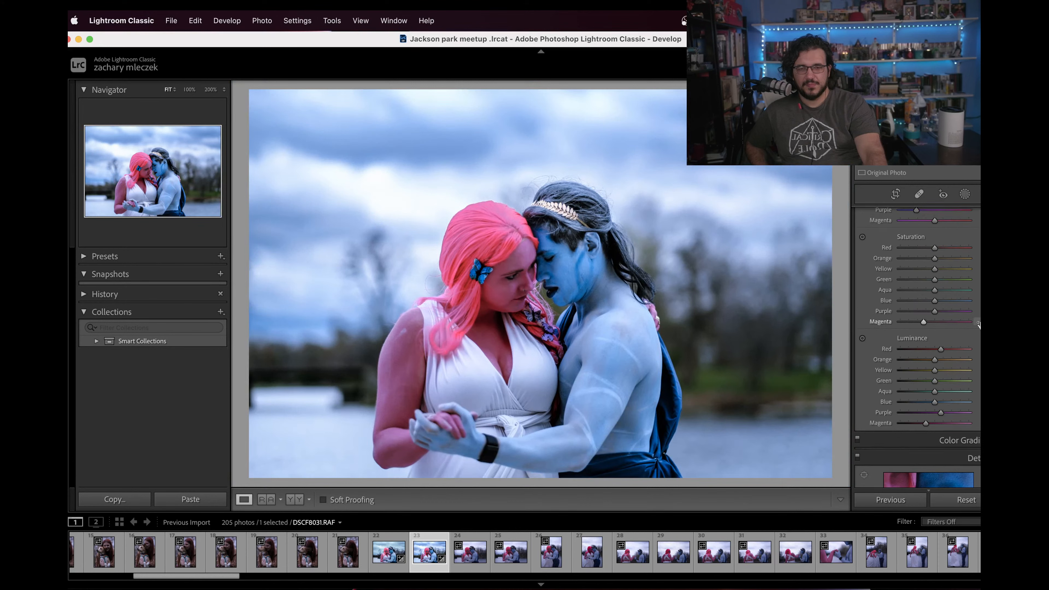
pyautogui.scroll(3, 967, 322)
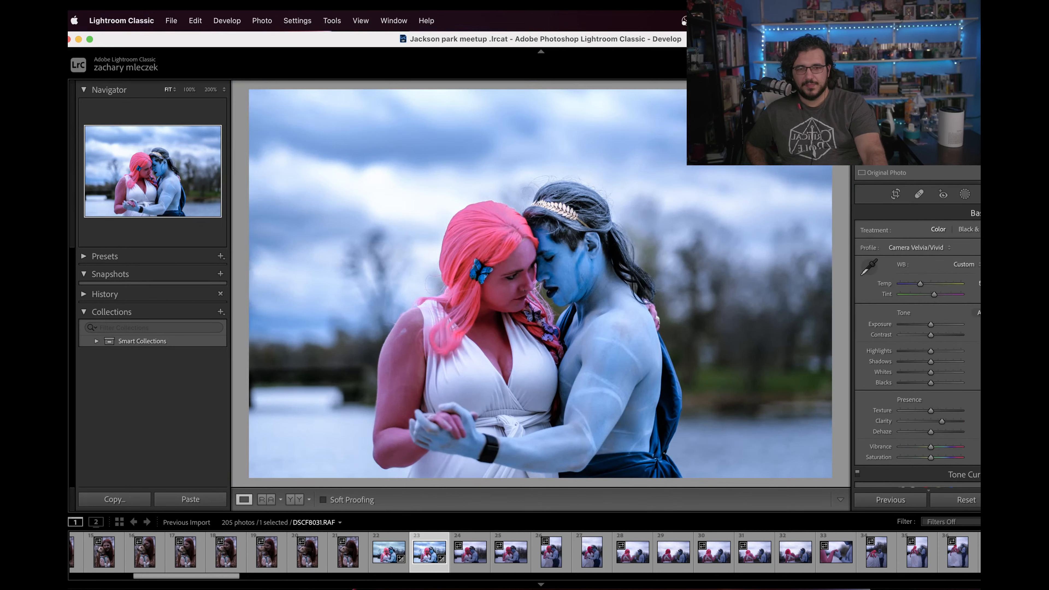
pyautogui.click(991, 249)
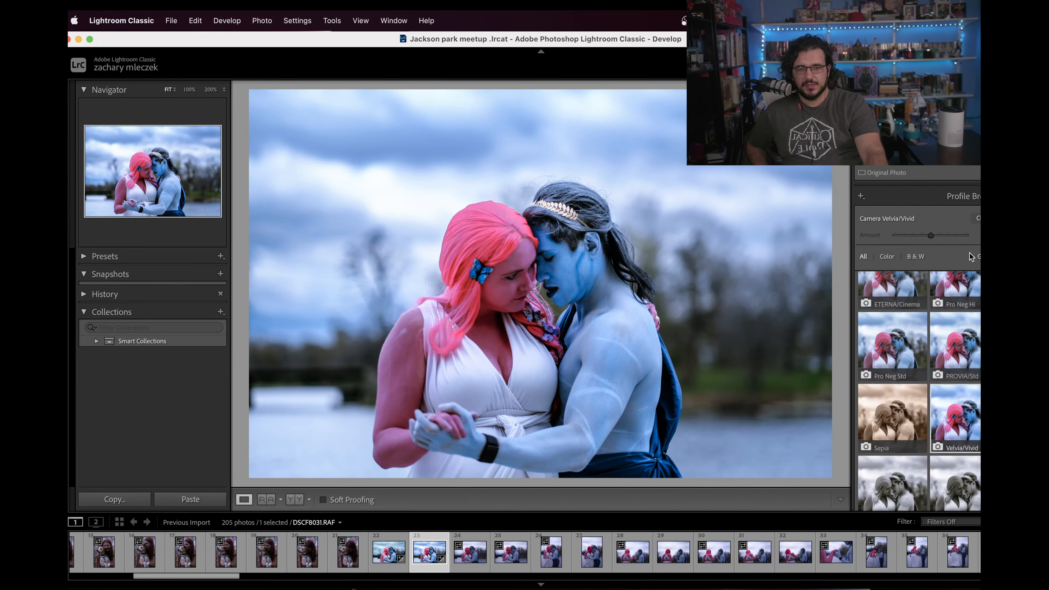
pyautogui.click(963, 355)
pyautogui.scroll(8, 962, 355)
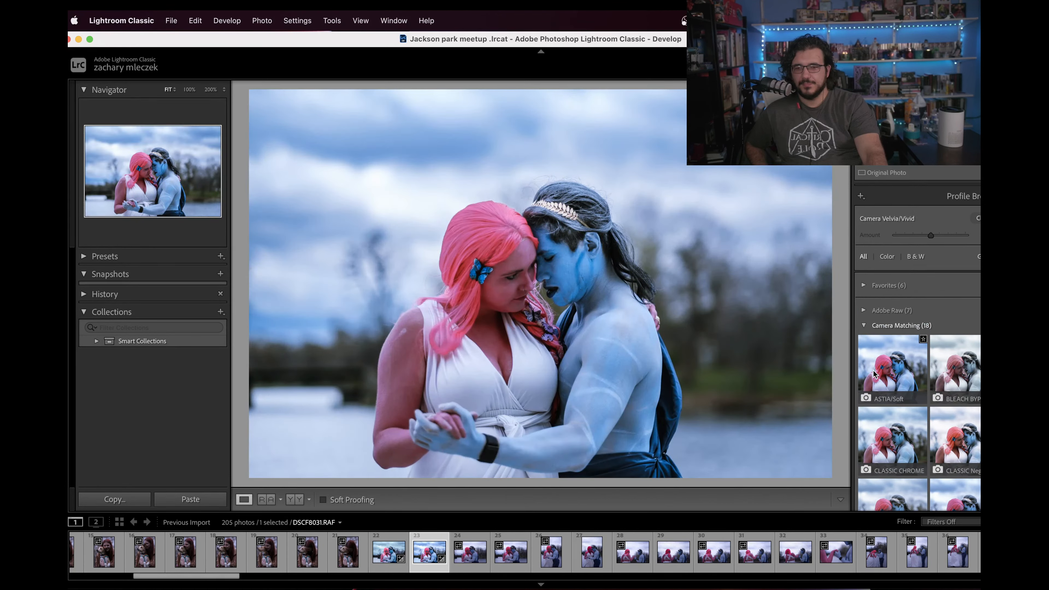
pyautogui.click(515, 291)
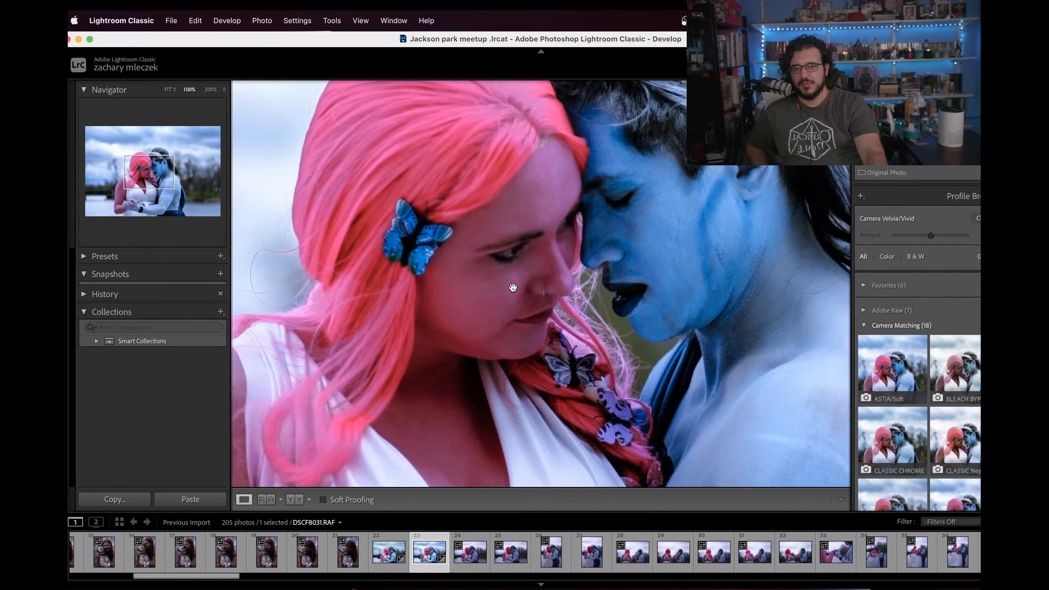
pyautogui.click(899, 374)
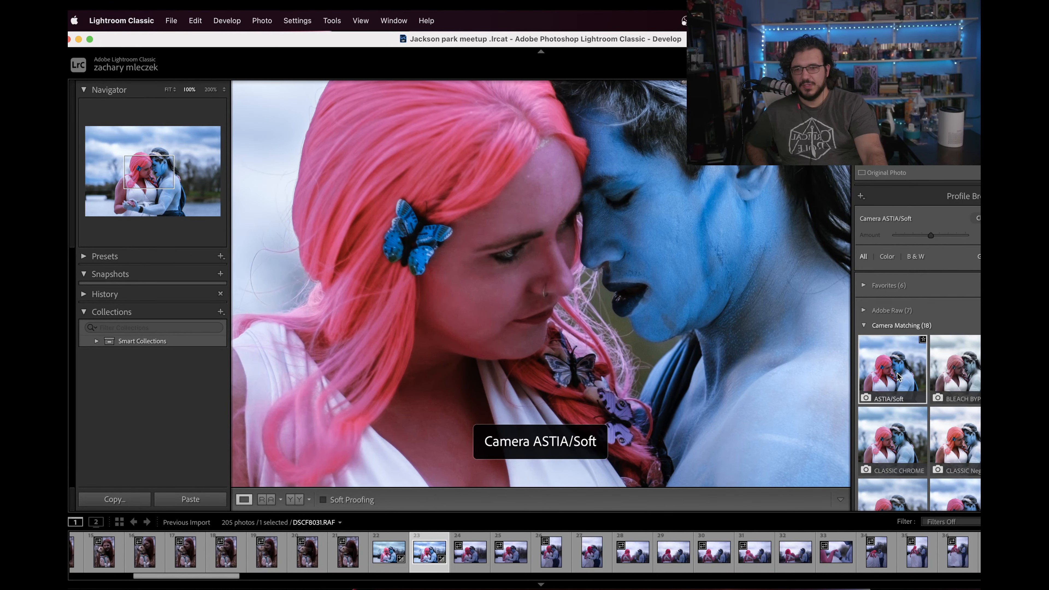
pyautogui.click(976, 218)
pyautogui.click(551, 268)
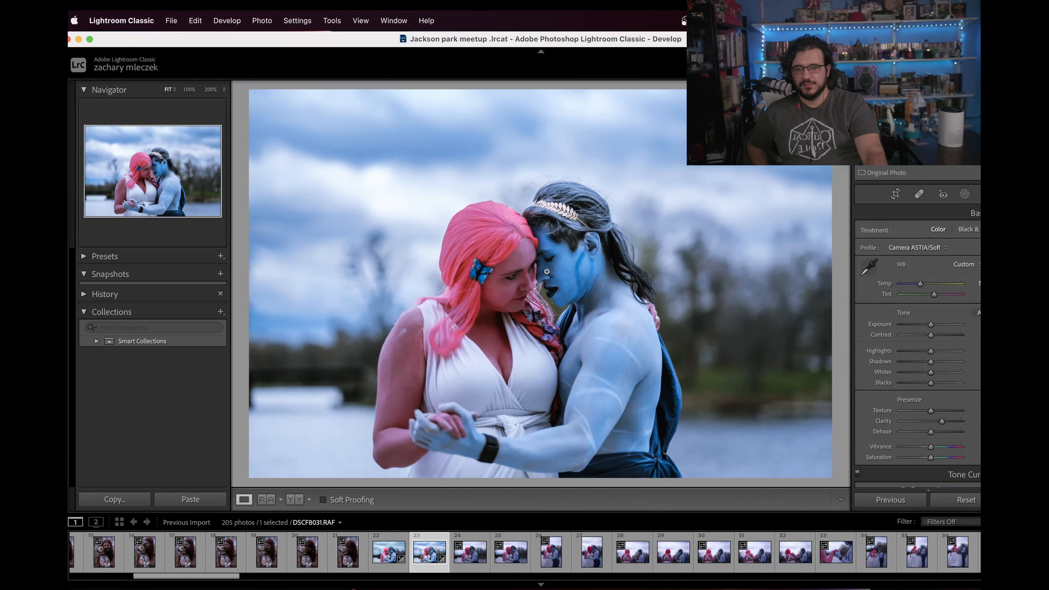
# Step: Raise the photo's overall Saturation slightly in the Presence settings and check the faces up close
pyautogui.click(488, 297)
pyautogui.click(487, 298)
pyautogui.scroll(-3, 917, 434)
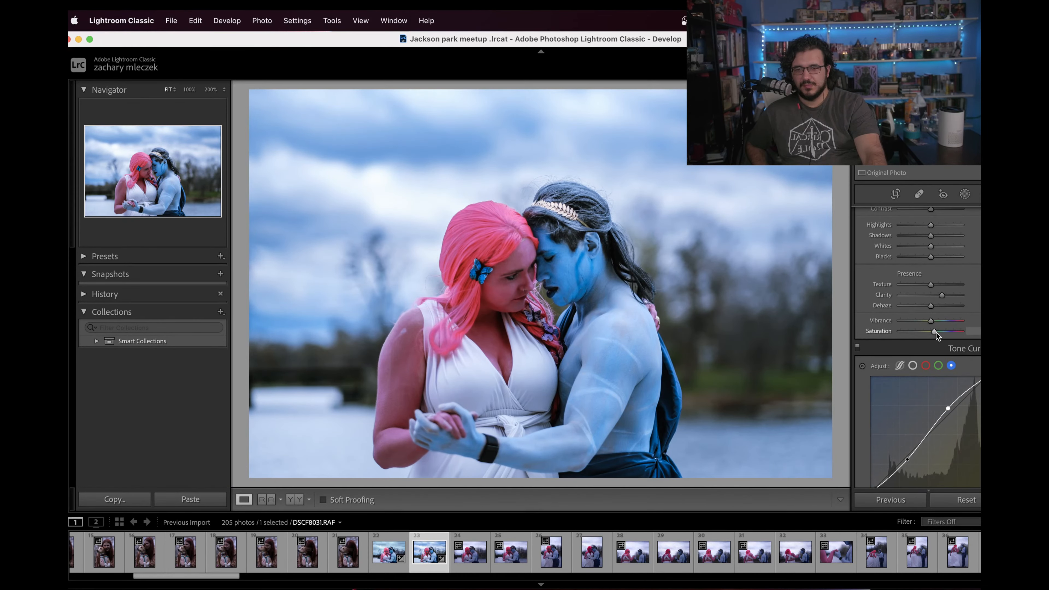
pyautogui.press('z')
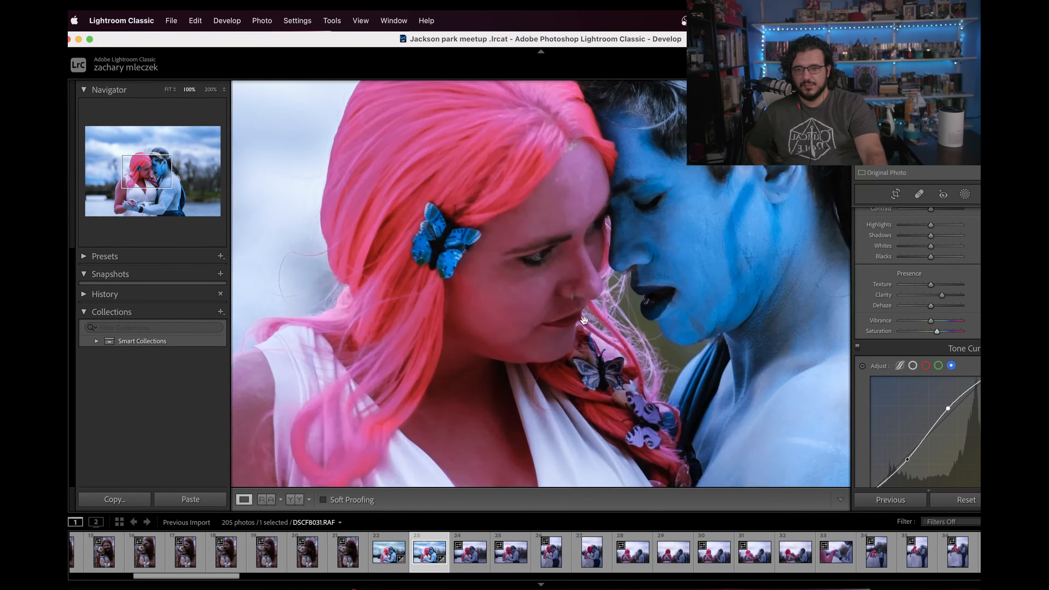
# Step: Reduce the Purple hue's shift toward blue, shift the Magenta hue slightly toward red and the Red hue slightly toward magenta
pyautogui.scroll(-1, 902, 420)
pyautogui.scroll(-5, 902, 420)
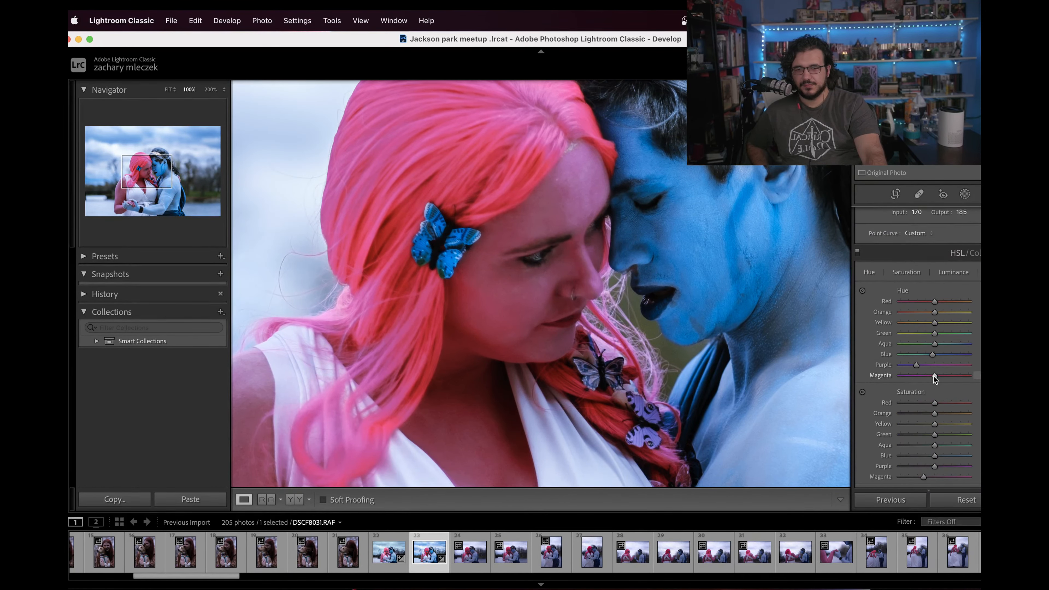
pyautogui.doubleClick(916, 365)
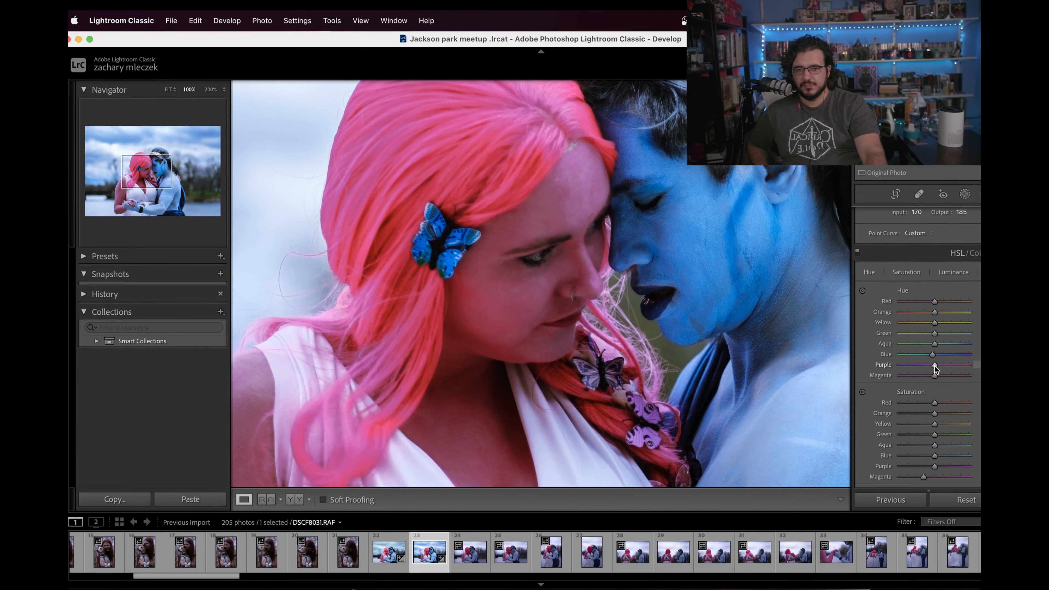
pyautogui.moveTo(924, 367)
pyautogui.mouseDown()
pyautogui.moveTo(959, 366)
pyautogui.moveTo(927, 366)
pyautogui.mouseUp()
pyautogui.moveTo(934, 301)
pyautogui.mouseDown()
pyautogui.moveTo(946, 303)
pyautogui.moveTo(927, 305)
pyautogui.mouseUp()
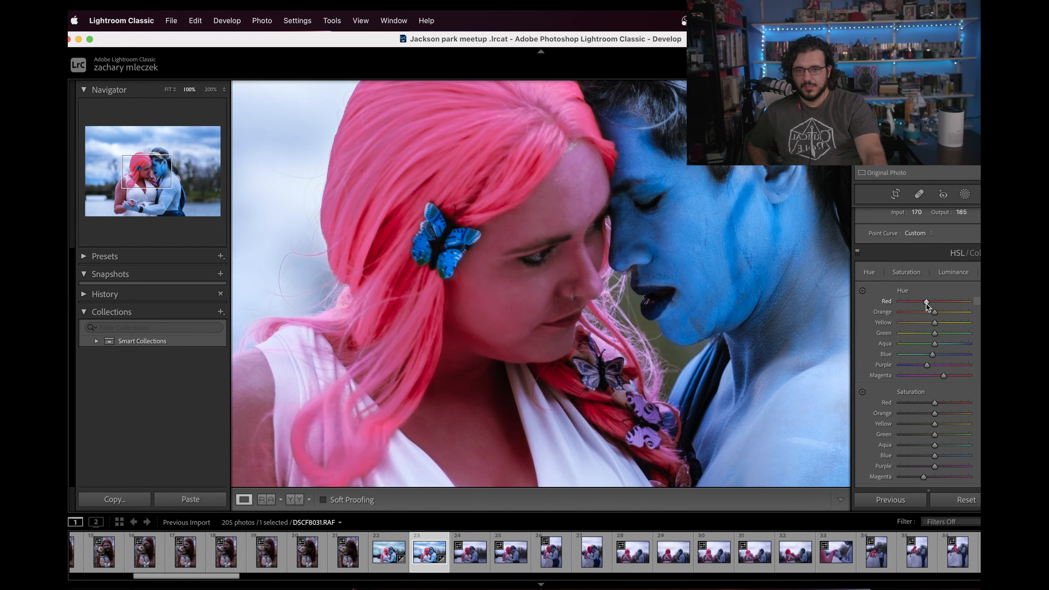
pyautogui.click(574, 299)
pyautogui.click(518, 323)
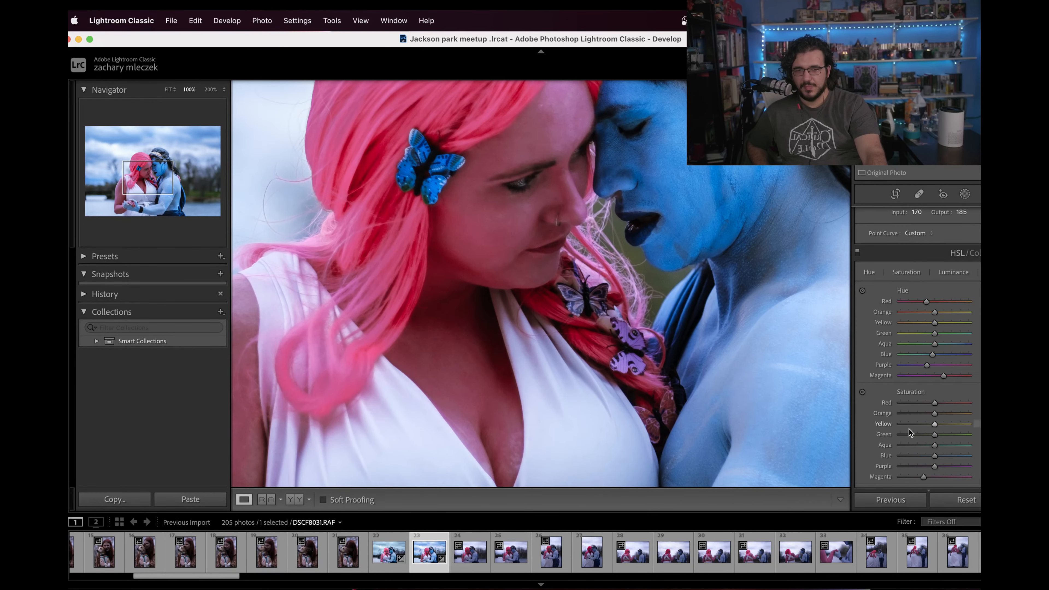
pyautogui.scroll(-3, 919, 430)
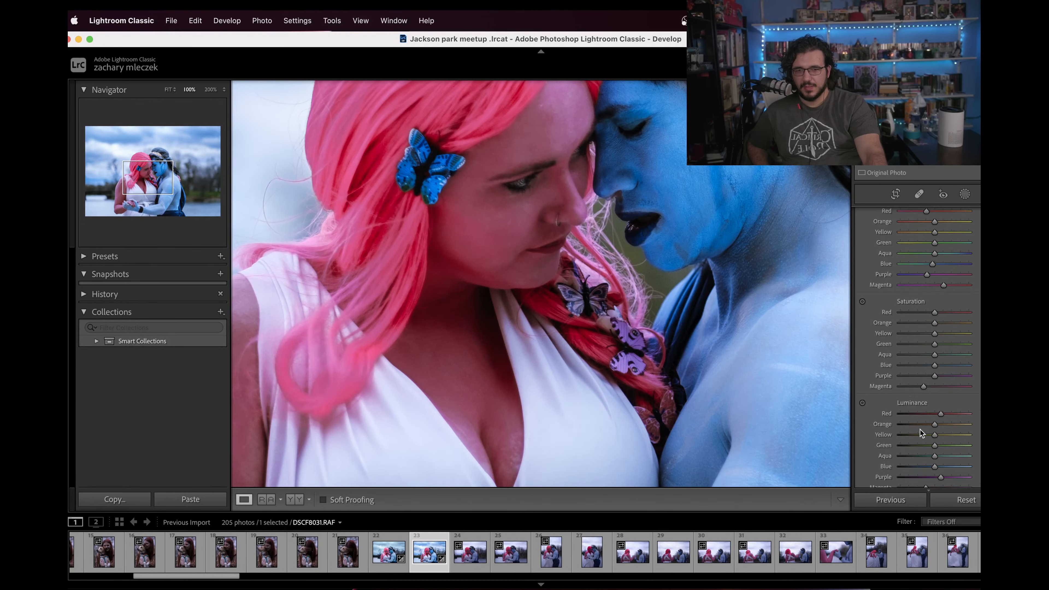
# Step: Try raising the Red luminance in the HSL settings and check the woman's hair and face up close
pyautogui.click(953, 414)
pyautogui.moveTo(953, 415); pyautogui.dragTo(943, 414)
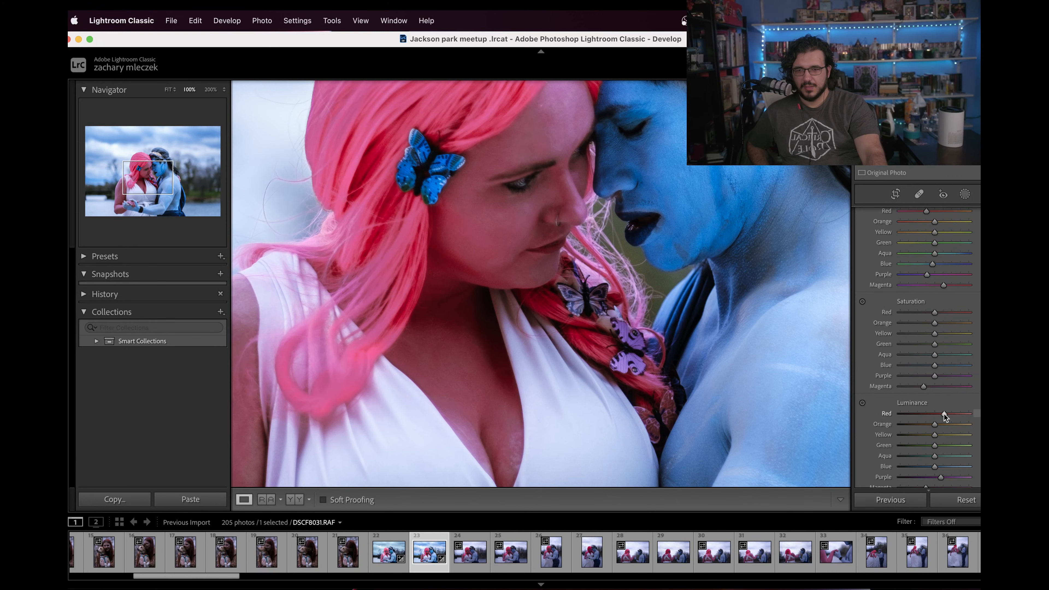
pyautogui.click(470, 279)
pyautogui.click(481, 254)
pyautogui.moveTo(482, 254); pyautogui.dragTo(604, 362)
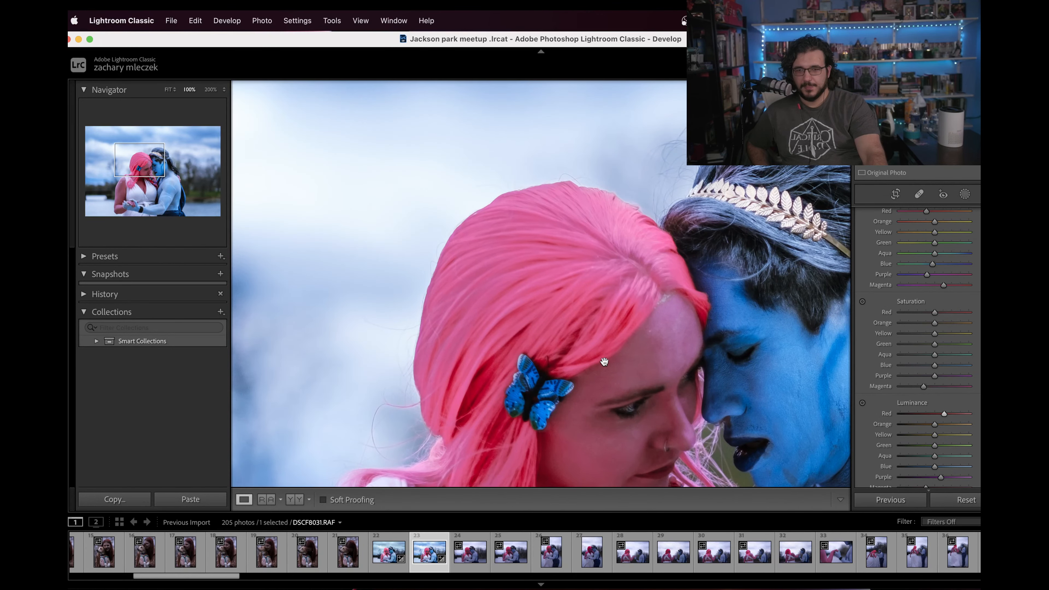
# Step: Raise the Magenta luminance above neutral, return the Red luminance to neutral, and check the hair and skin
pyautogui.scroll(-3, 933, 433)
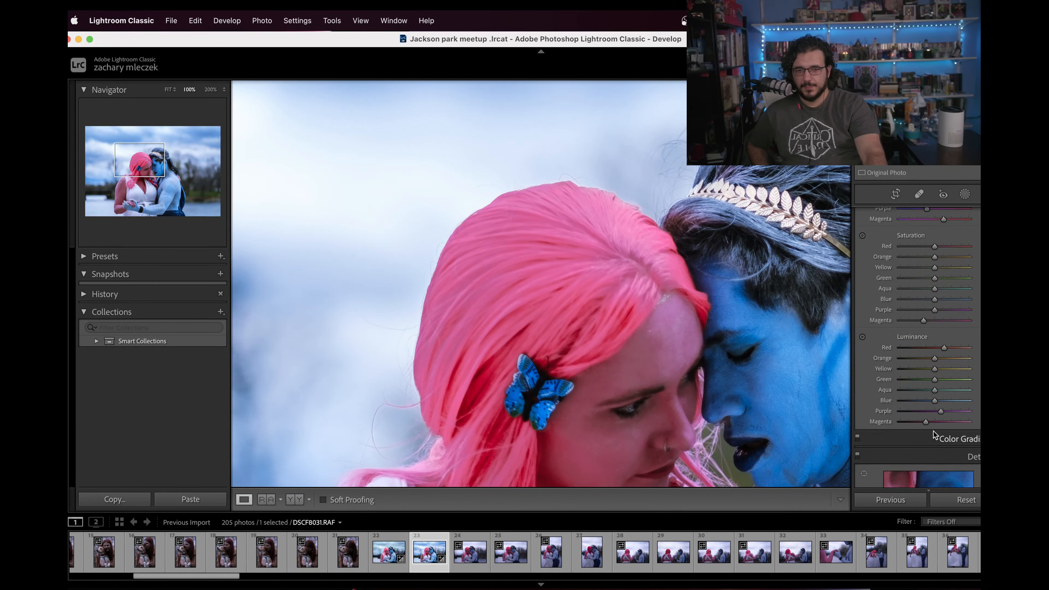
pyautogui.click(948, 422)
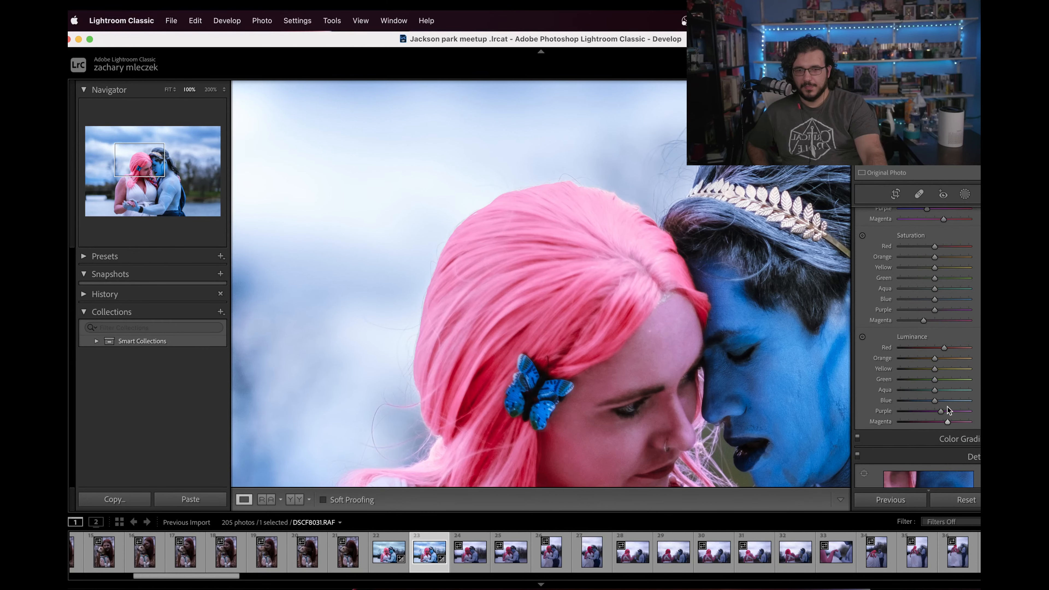
pyautogui.moveTo(944, 348); pyautogui.dragTo(935, 350)
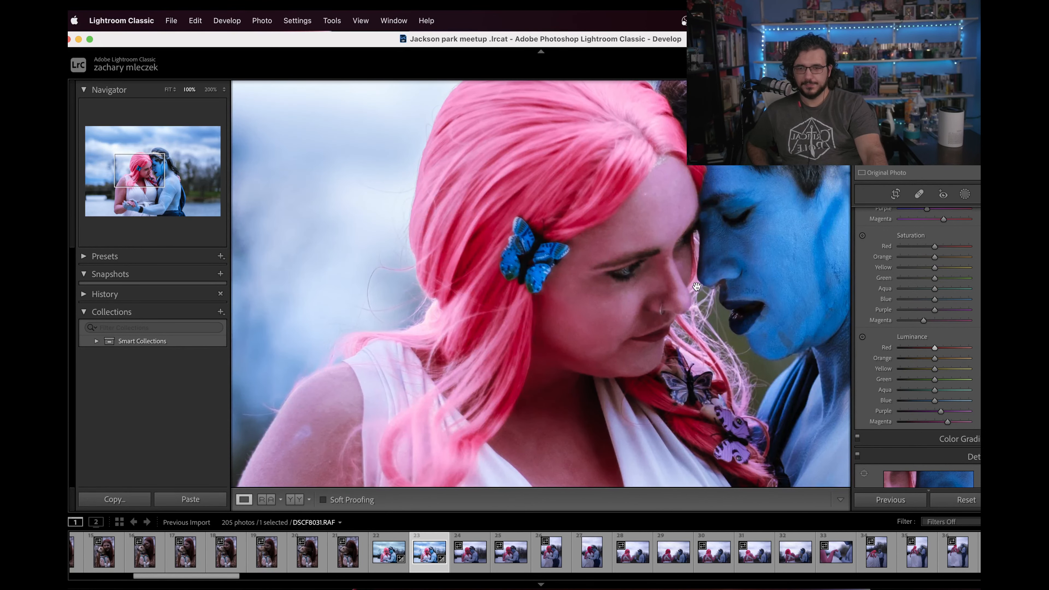
pyautogui.click(697, 288)
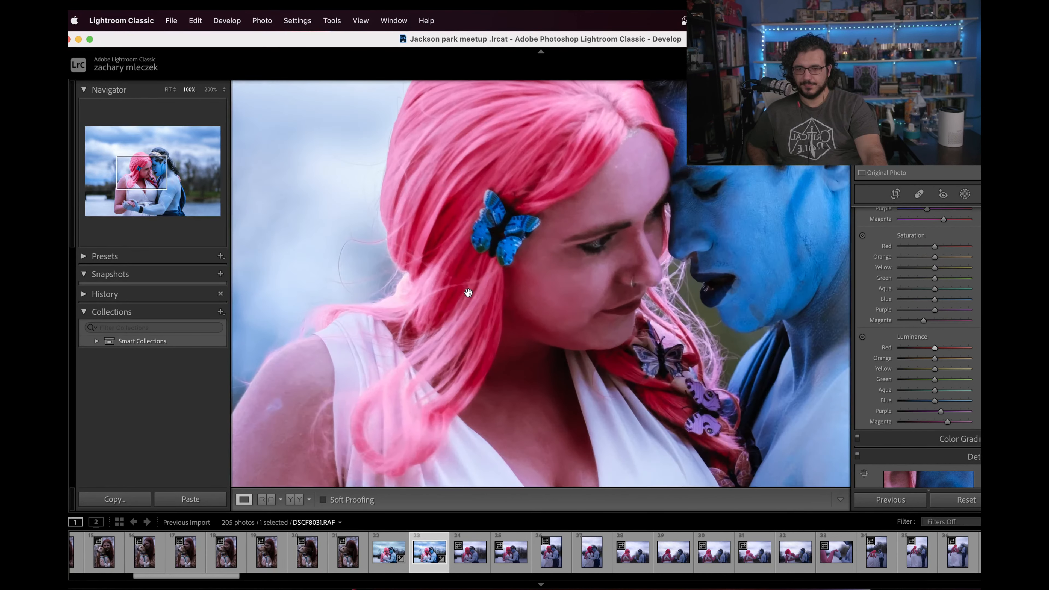
pyautogui.click(512, 298)
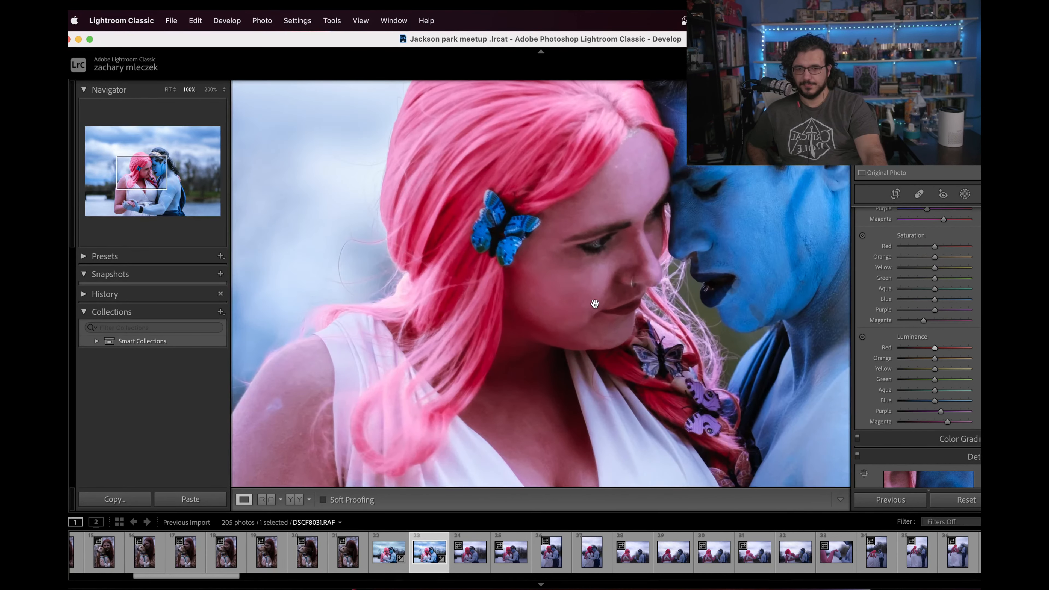
pyautogui.click(945, 424)
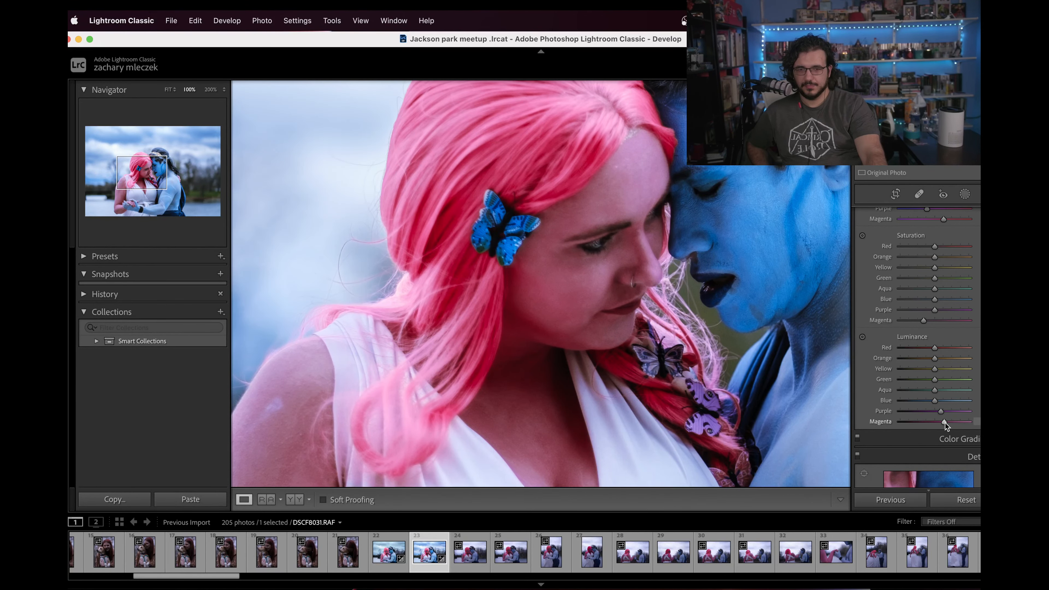
pyautogui.moveTo(928, 358)
pyautogui.mouseDown()
pyautogui.moveTo(957, 358)
pyautogui.moveTo(902, 360)
pyautogui.moveTo(953, 368)
pyautogui.moveTo(942, 368)
pyautogui.mouseUp()
# Step: Shift the white balance Tint very slightly toward magenta and check the couple in the full photo and up close
pyautogui.scroll(10, 907, 369)
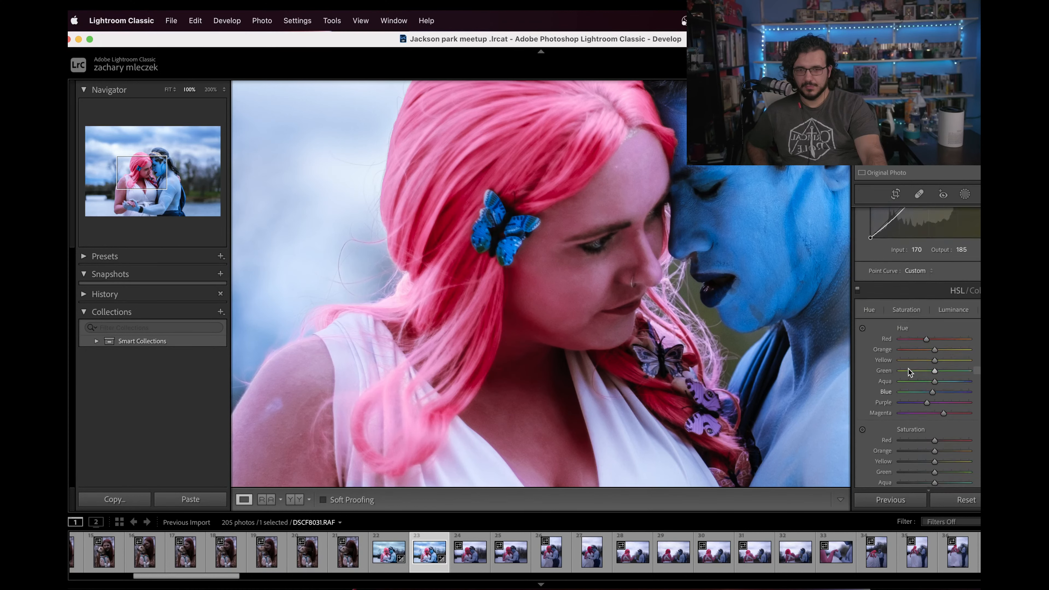
pyautogui.scroll(3, 908, 369)
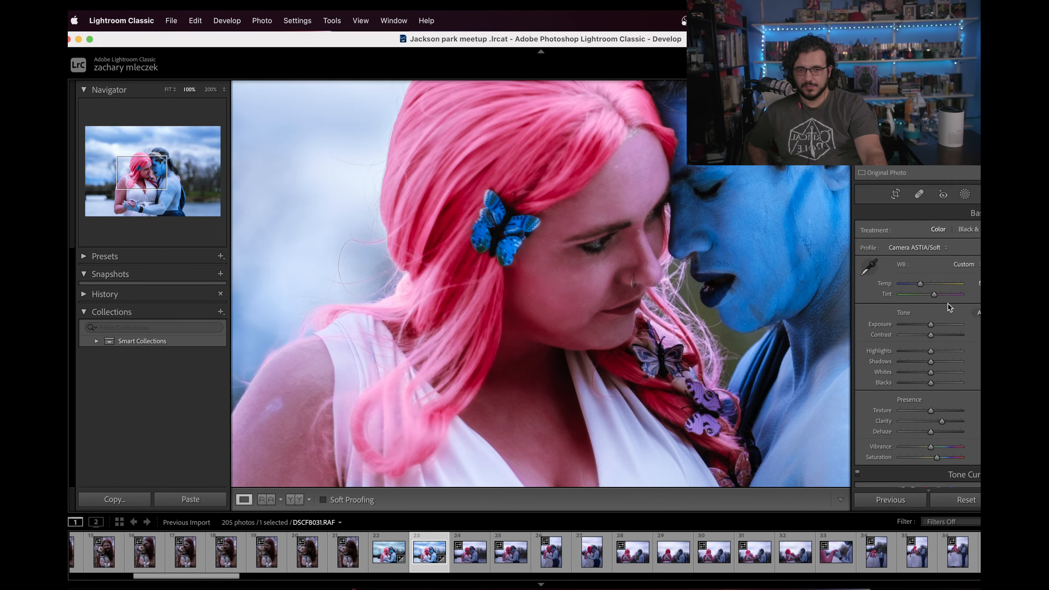
pyautogui.moveTo(935, 295); pyautogui.dragTo(939, 295)
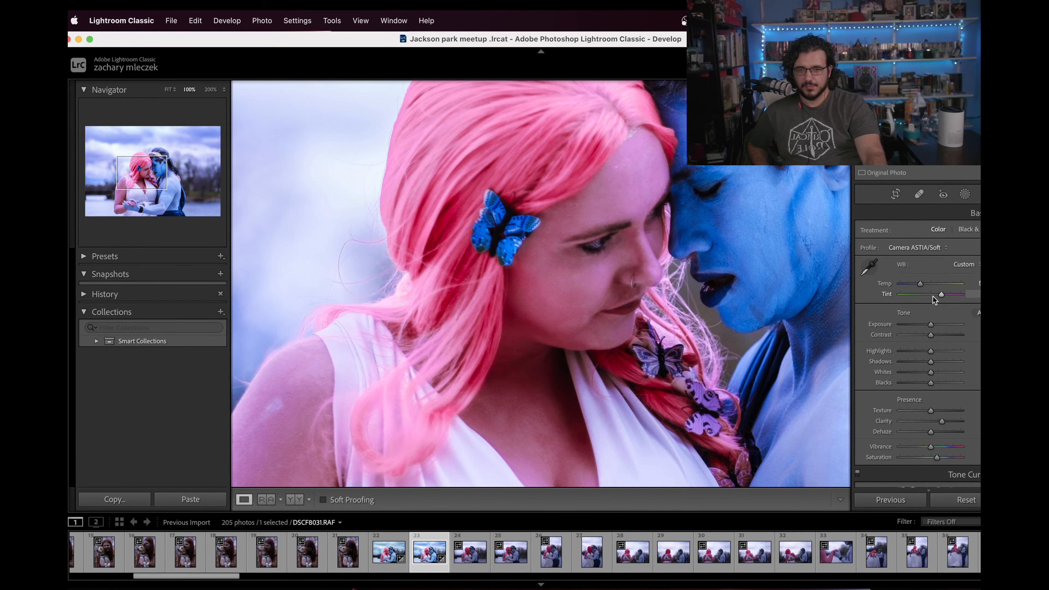
pyautogui.click(650, 331)
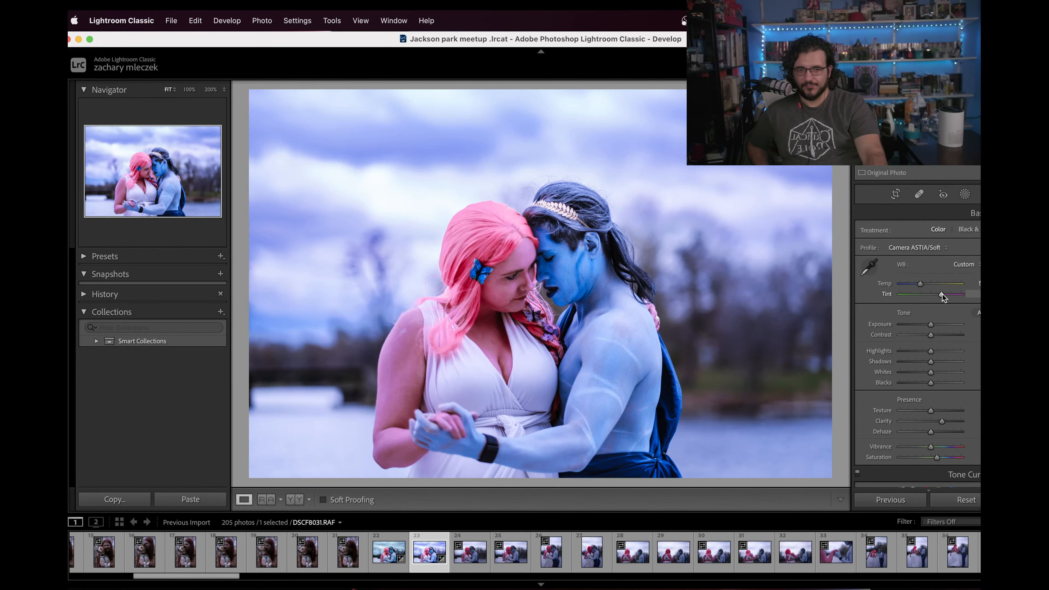
pyautogui.moveTo(941, 294); pyautogui.dragTo(938, 294)
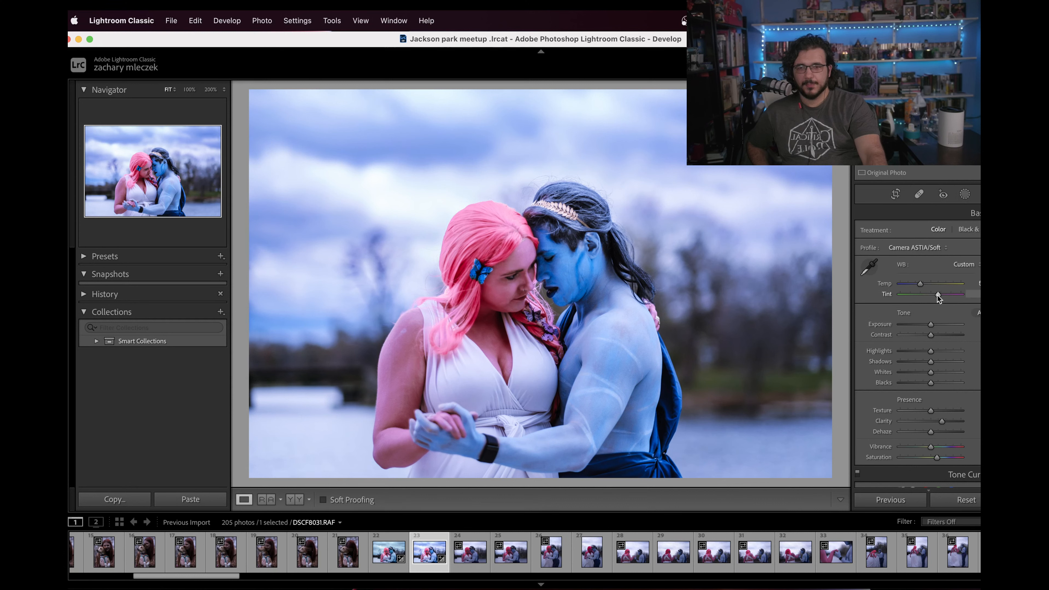
pyautogui.moveTo(934, 295); pyautogui.dragTo(939, 295)
pyautogui.moveTo(941, 294); pyautogui.dragTo(937, 296)
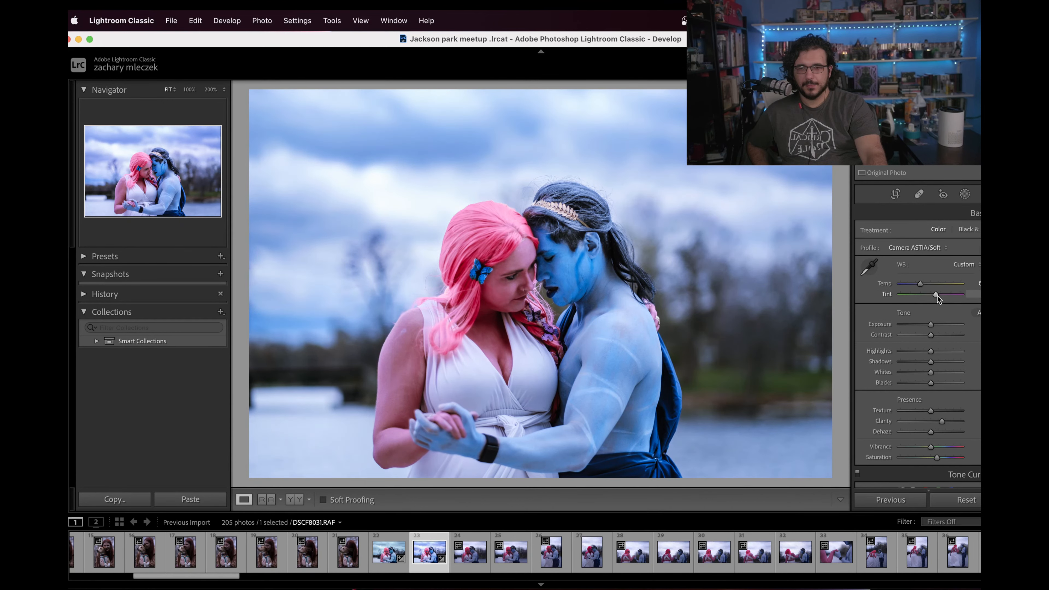
pyautogui.click(477, 289)
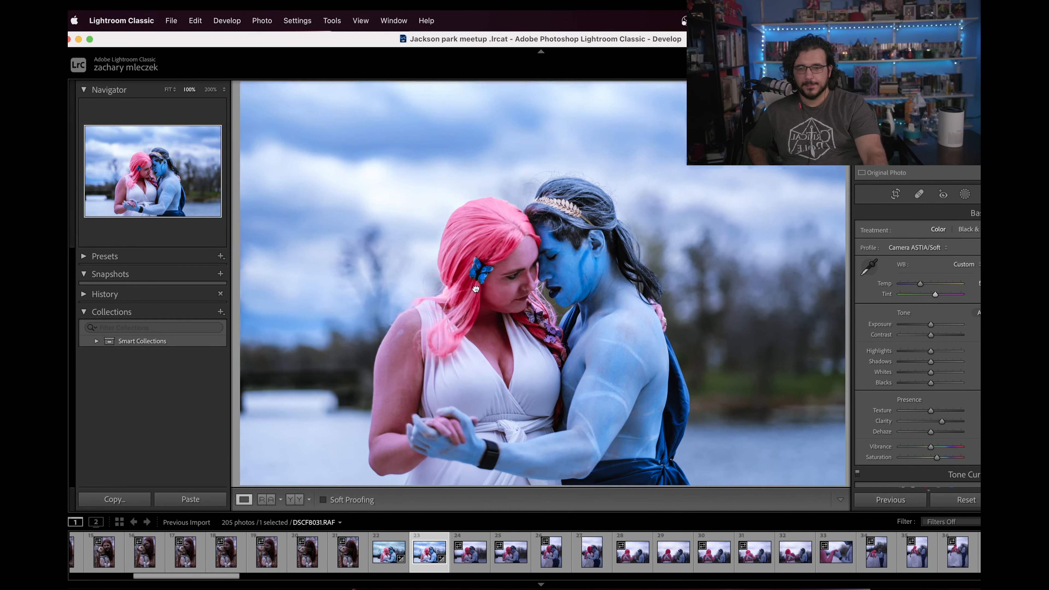
pyautogui.moveTo(553, 334); pyautogui.dragTo(674, 370)
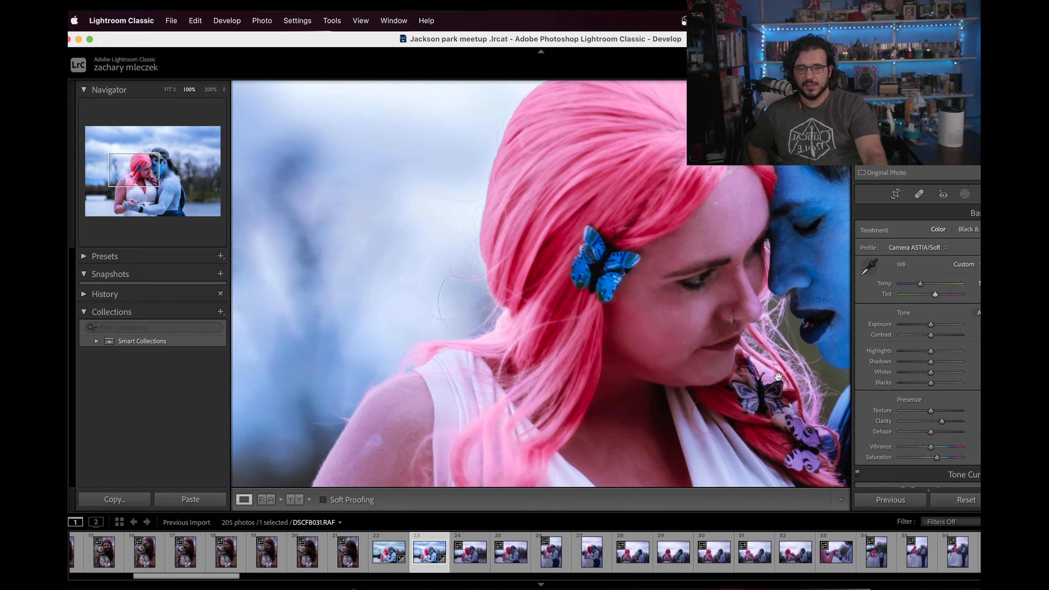
# Step: Lower the Highlights moderately and raise the Whites slightly, checking the faces up close and the full photo
pyautogui.moveTo(916, 352); pyautogui.dragTo(913, 351)
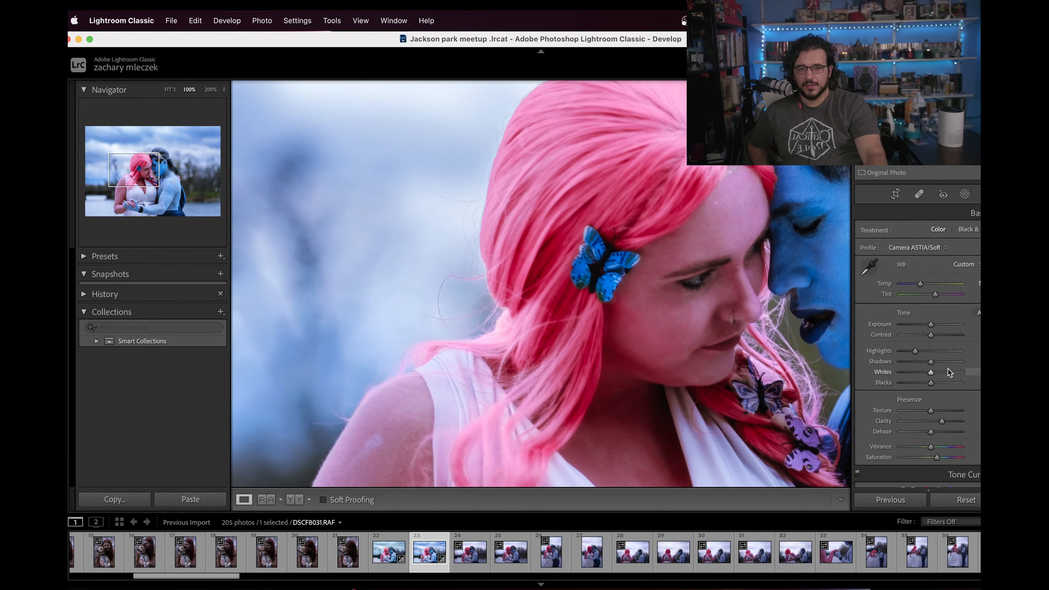
pyautogui.press('z')
pyautogui.moveTo(930, 372); pyautogui.dragTo(923, 373)
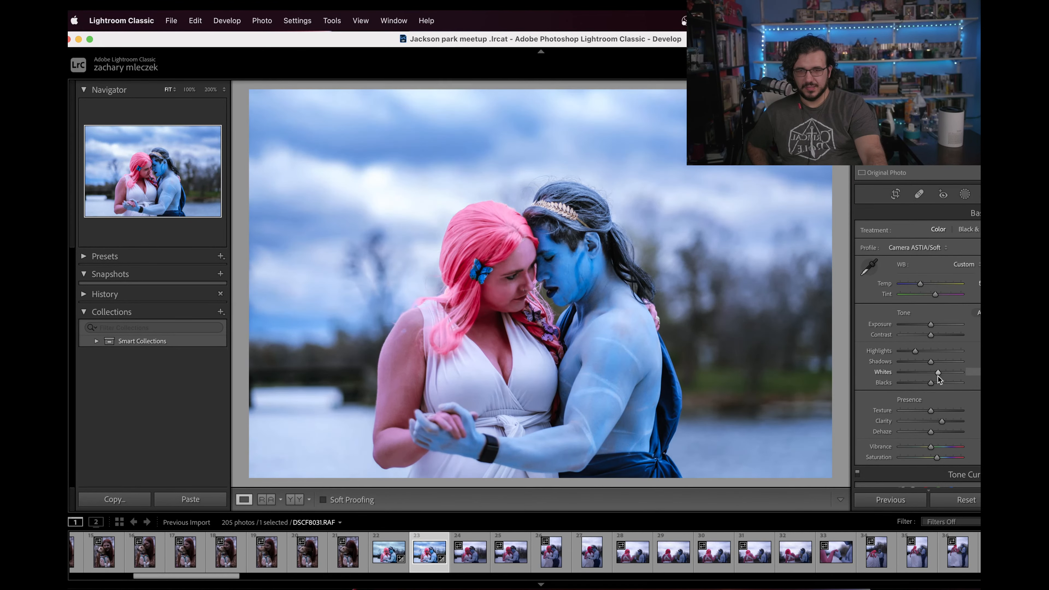
pyautogui.press('z')
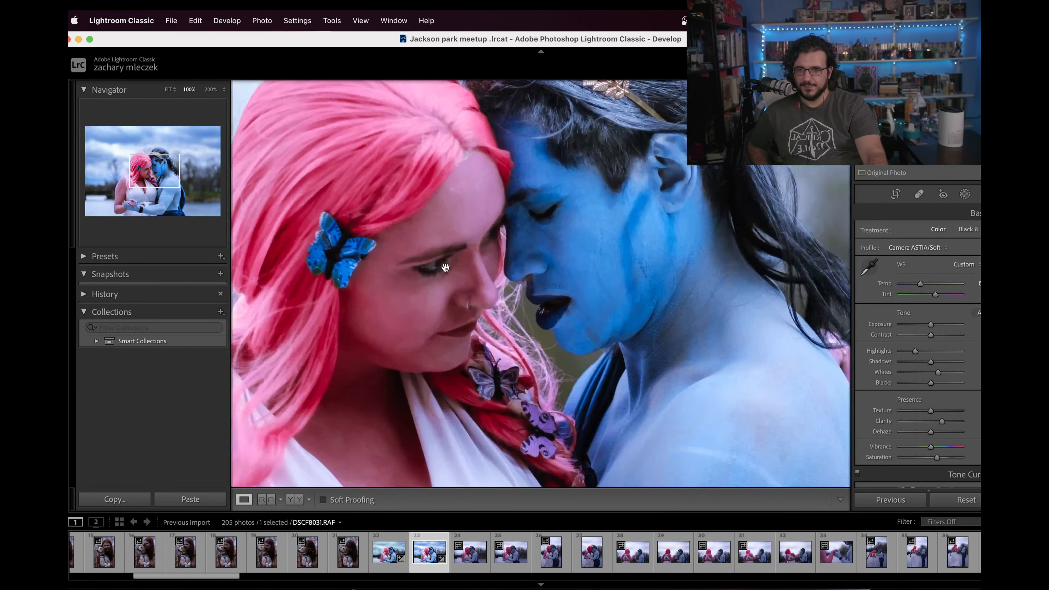
pyautogui.press('z')
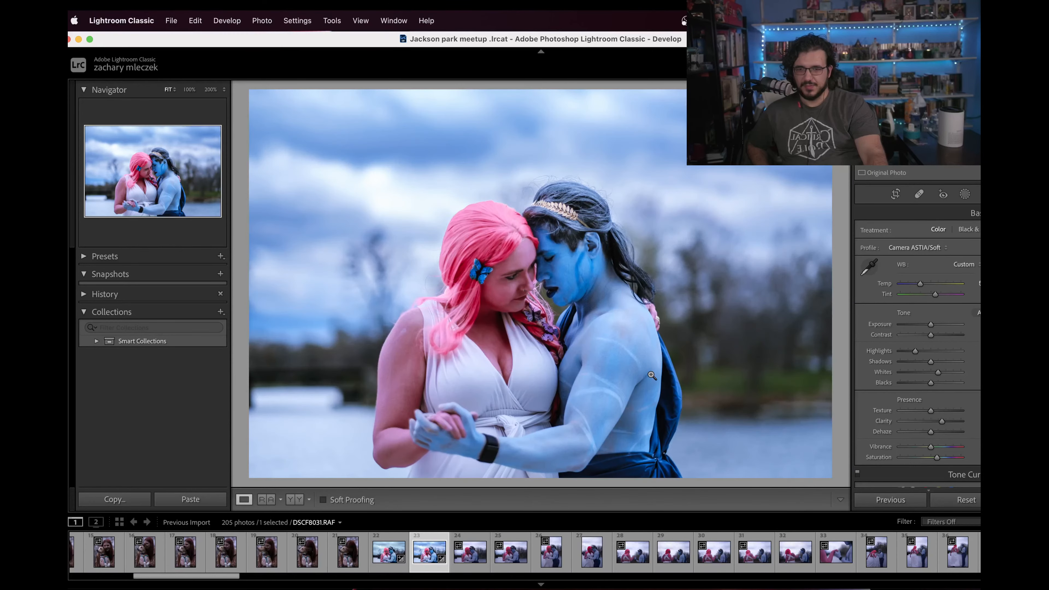